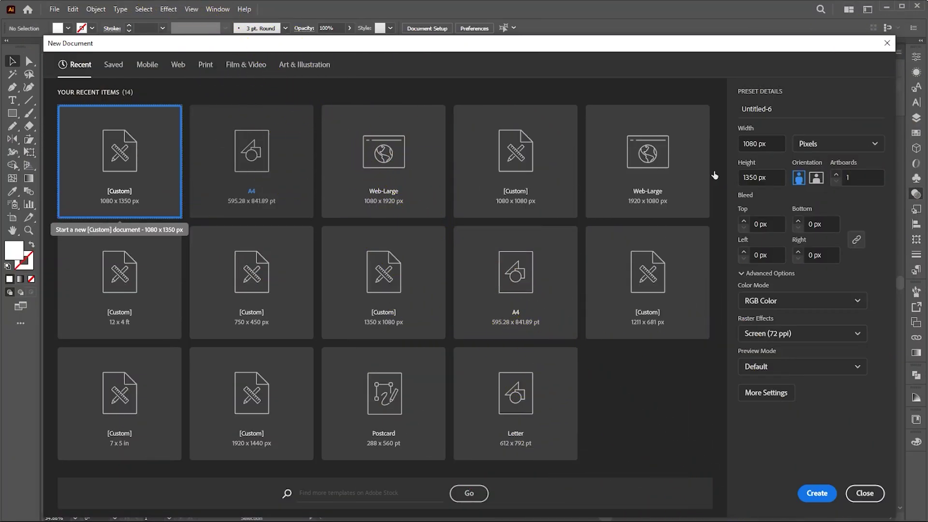
Step: Create a 1080 × 1350 px portrait document and fit the artboard in view
left_click(771, 145)
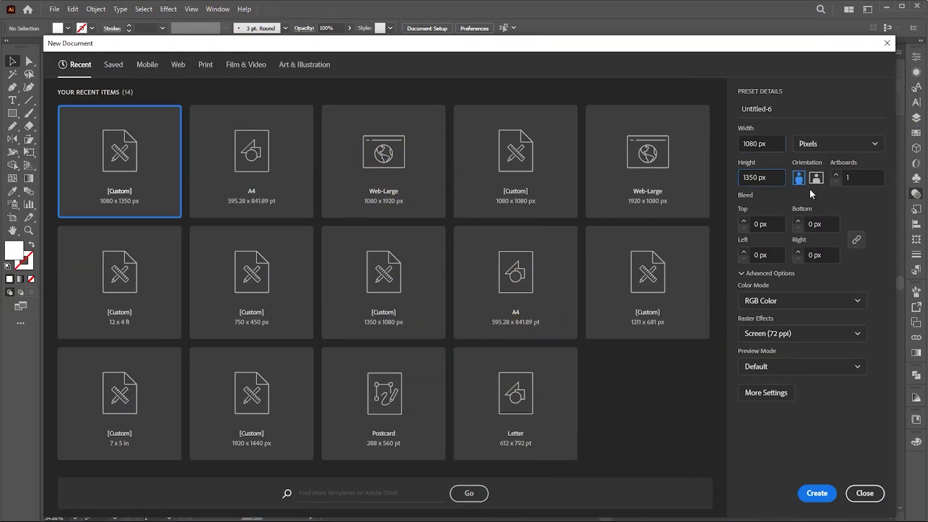
left_click(816, 493)
key("z")
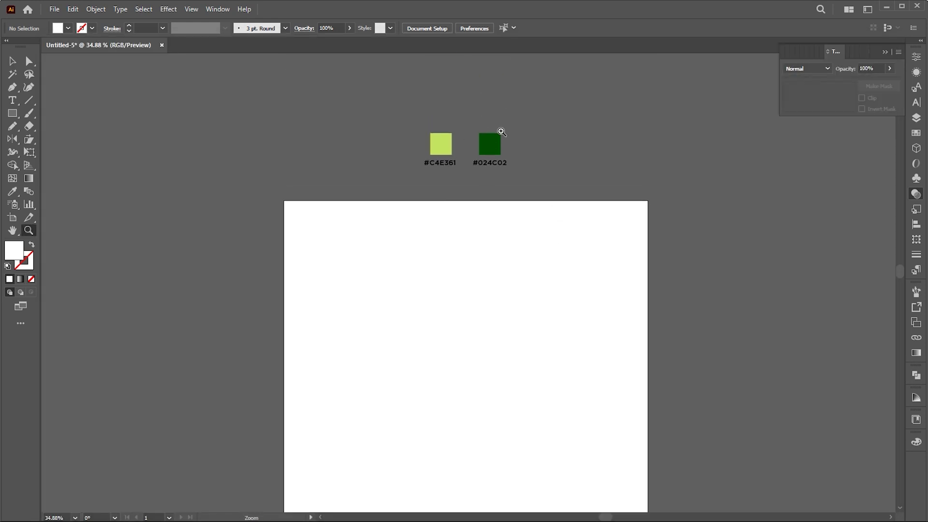
left_click_drag(460, 114, 663, 198)
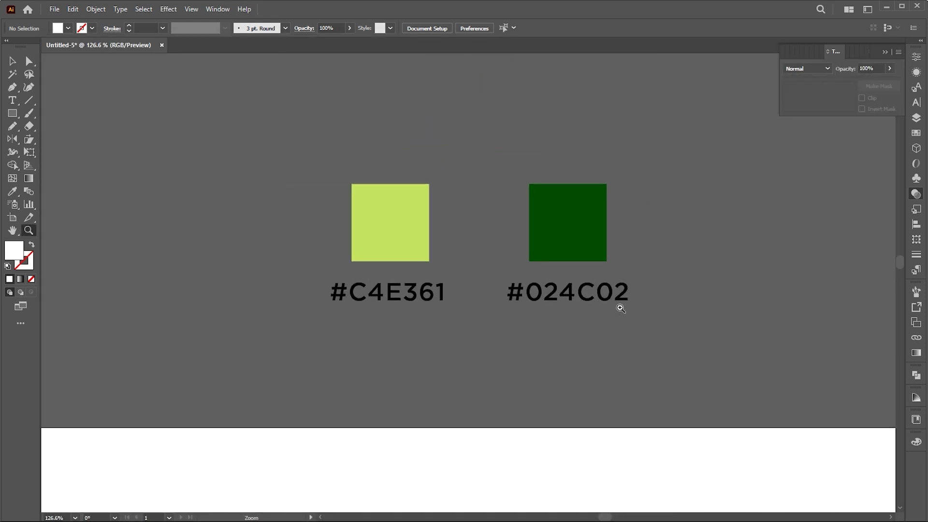
scroll(534, 317, "down", 2)
scroll(489, 313, "down", 2)
key("ctrl+0")
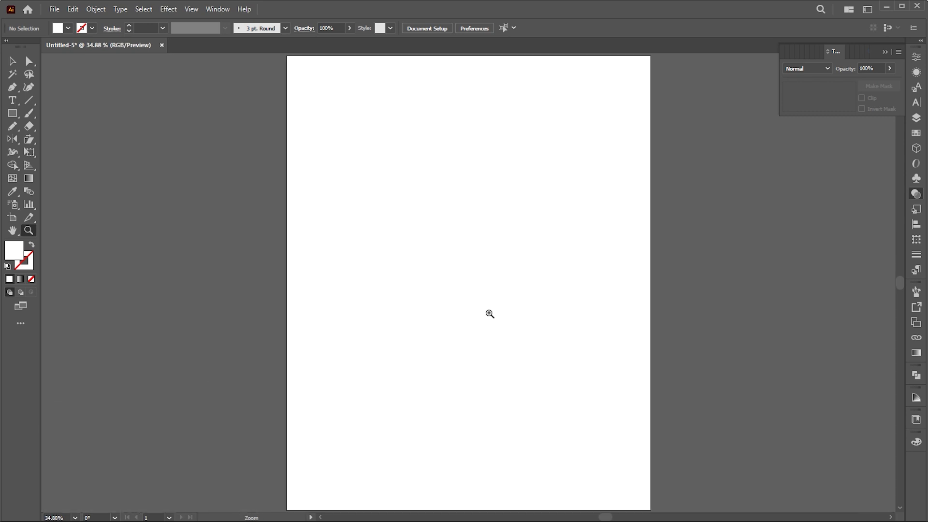
key("v")
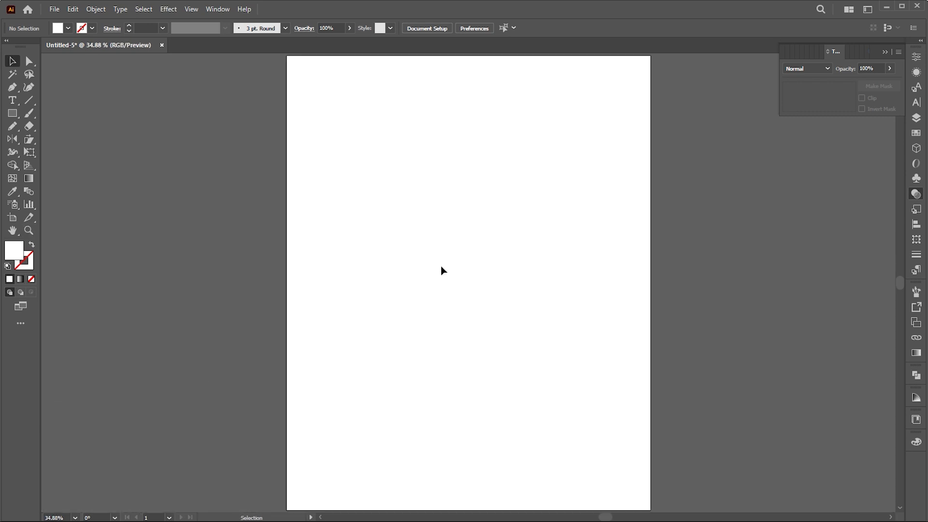
Step: Place the forest road photo onto the artboard with File > Place
left_click(54, 9)
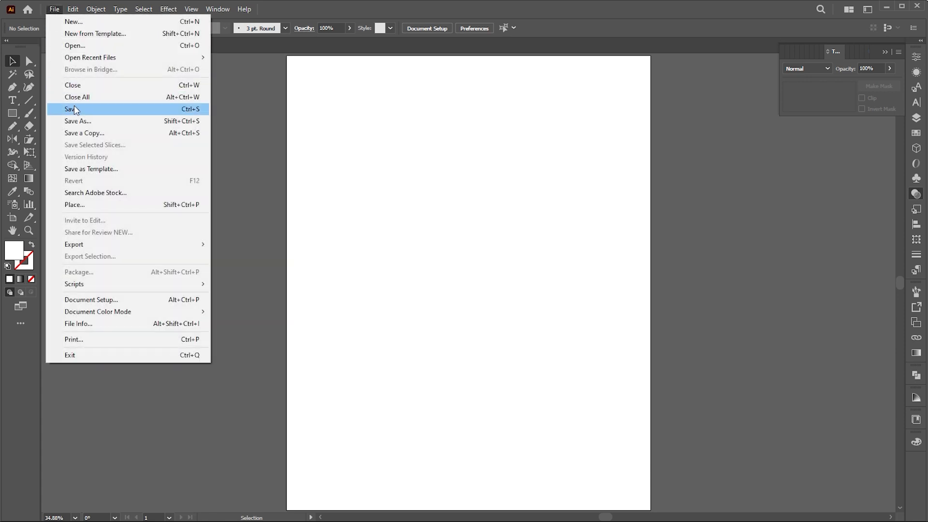
left_click(75, 206)
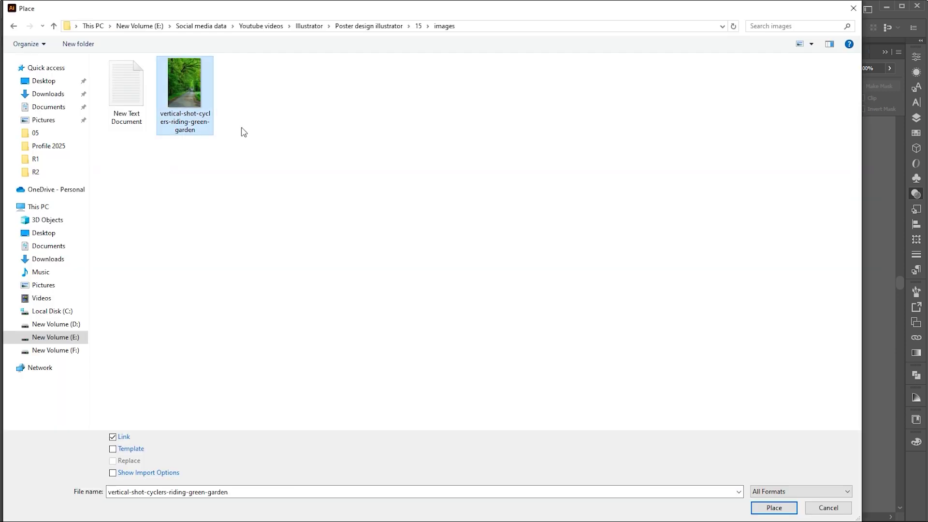
left_click(773, 507)
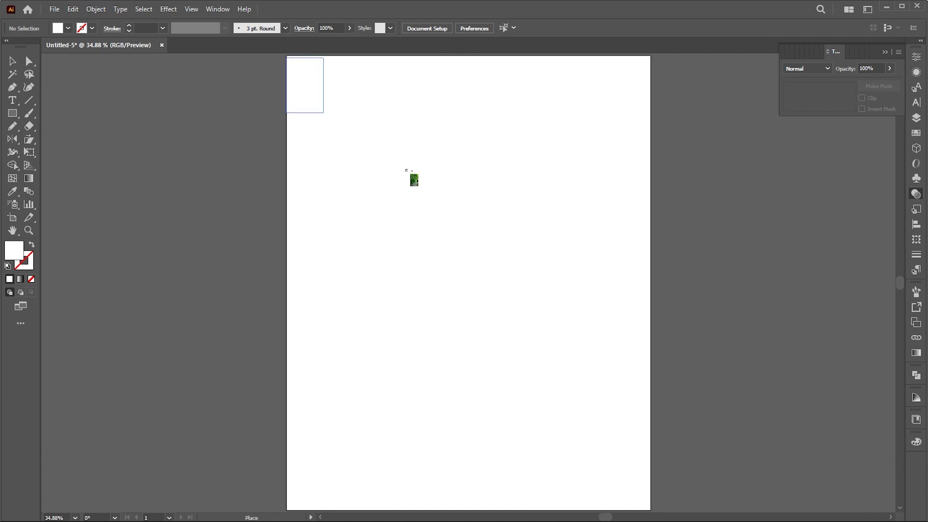
left_click_drag(411, 174, 757, 483)
Step: Enlarge and reposition the forest photo so it covers the whole artboard
key("z")
mouse_move(562, 269)
left_mouse_down()
mouse_move(533, 269)
mouse_move(533, 256)
left_mouse_up()
key("v")
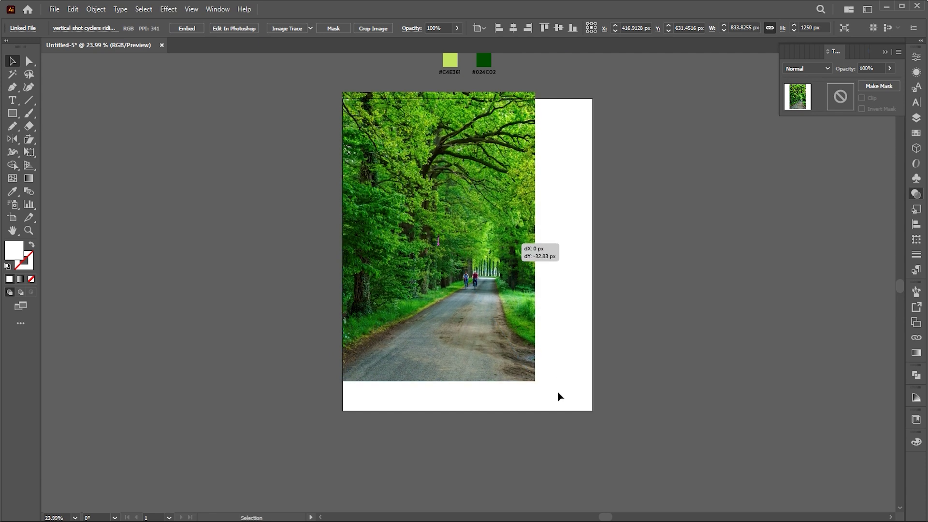
left_click_drag(535, 381, 601, 475)
left_click_drag(559, 435, 558, 412)
left_click(682, 318)
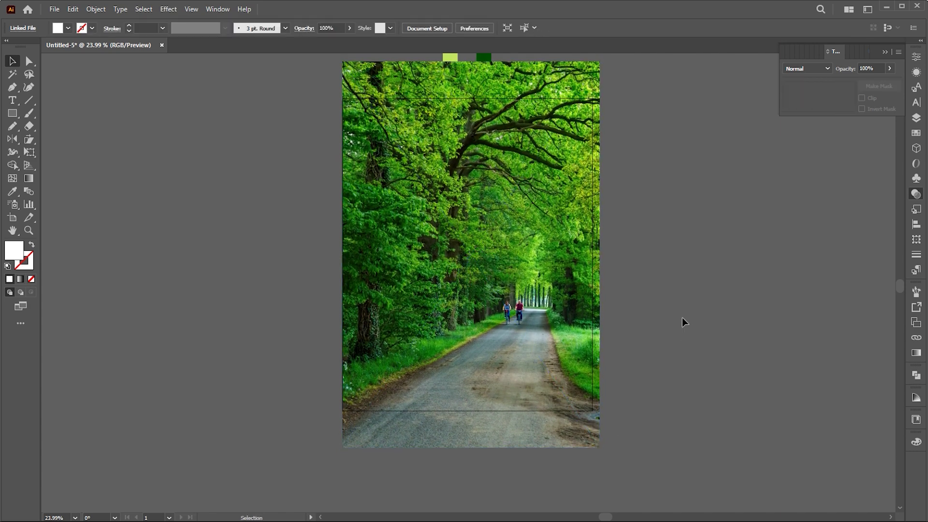
scroll(500, 253, "up", 1)
left_click(501, 253)
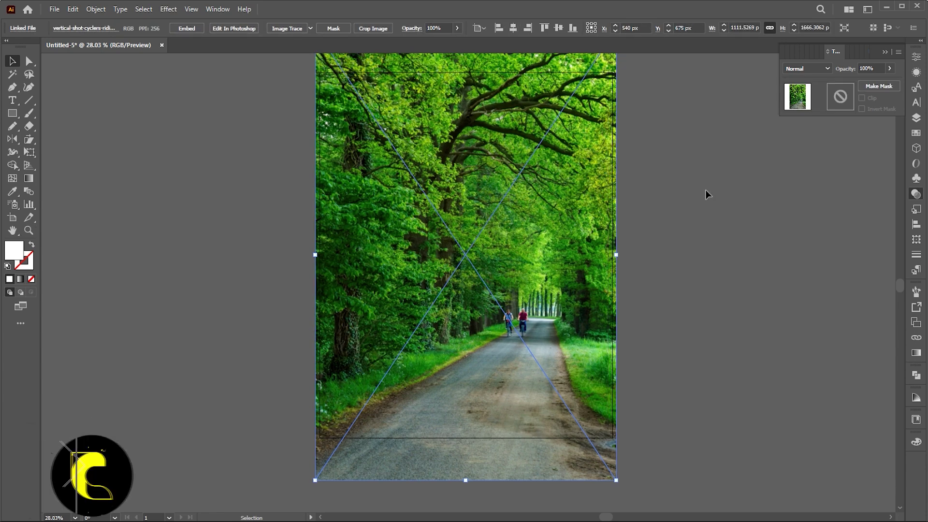
left_click(707, 194)
scroll(652, 169, "up", 1)
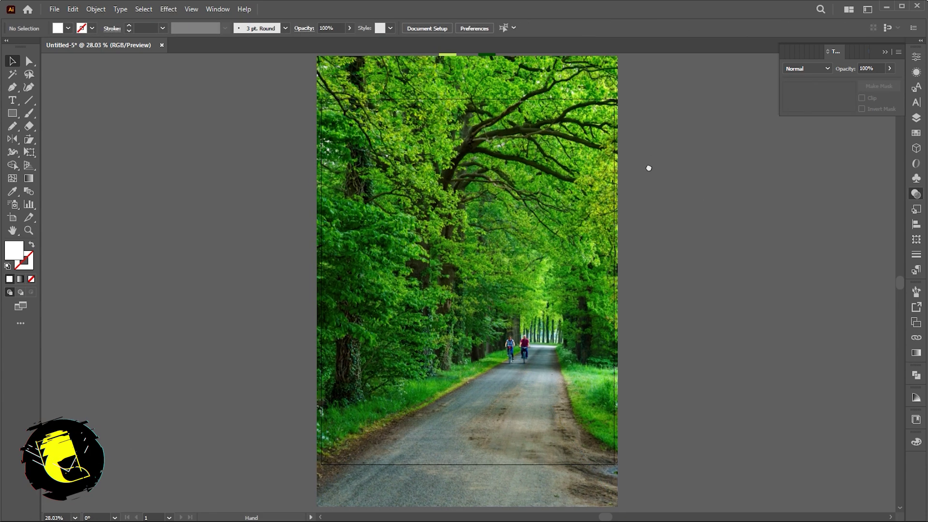
Step: Draw a 1080 × 1350 px rectangle exactly over the artboard
left_click(11, 114)
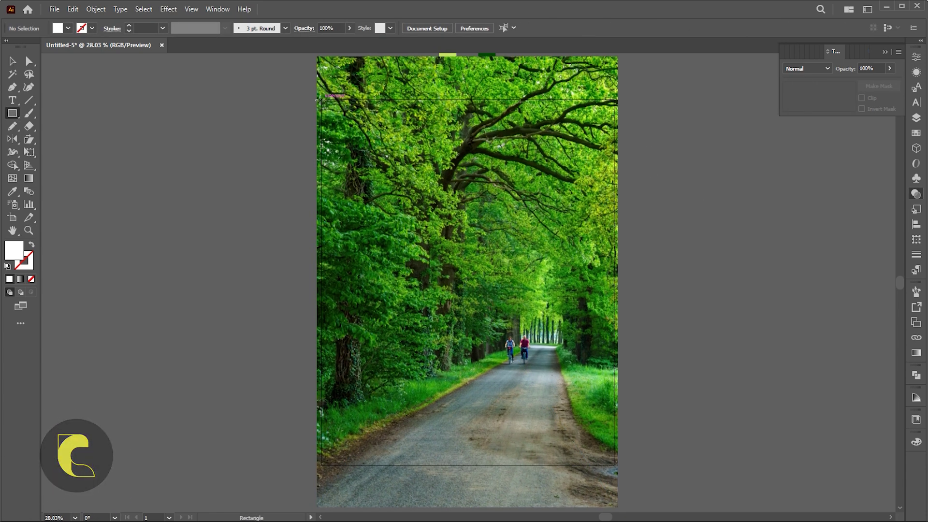
left_click_drag(321, 100, 639, 492)
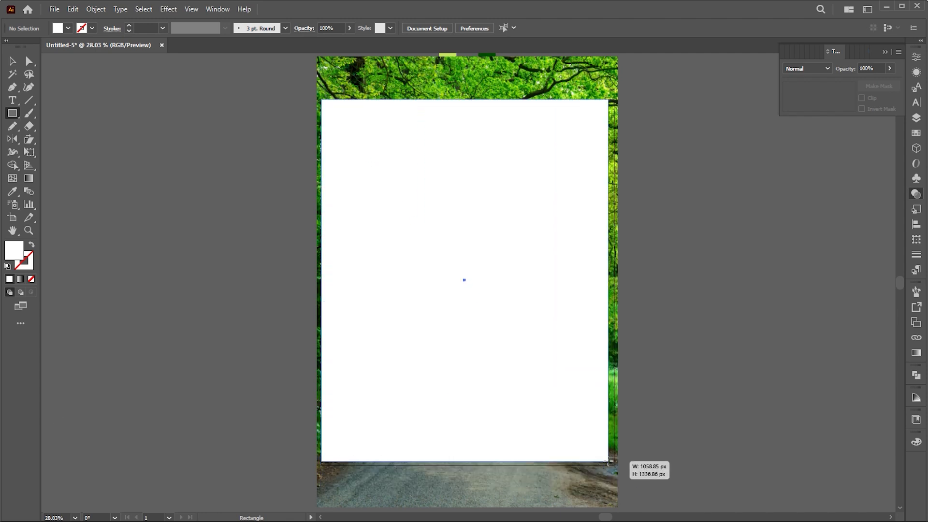
left_click_drag(638, 493, 639, 500)
key("v")
left_click(687, 302)
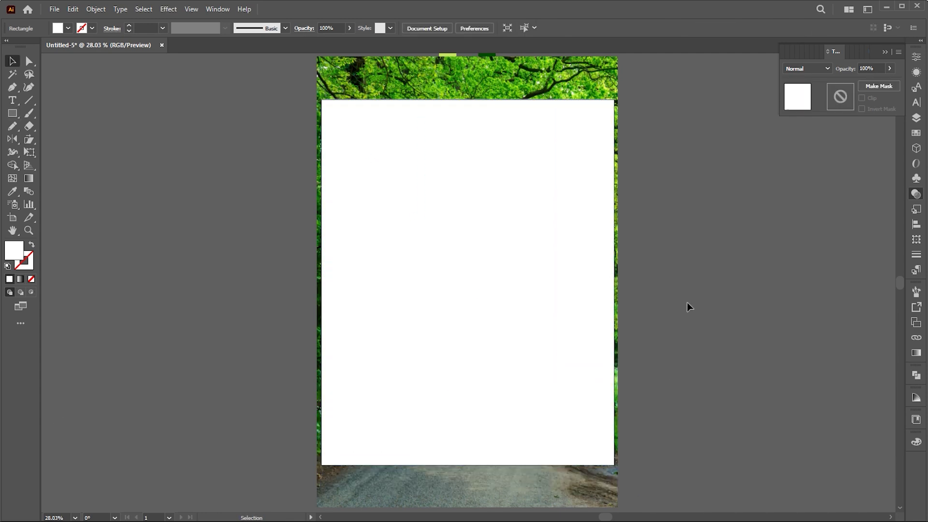
Step: Select the photo and rectangle together and make a clipping mask
key("ctrl+a")
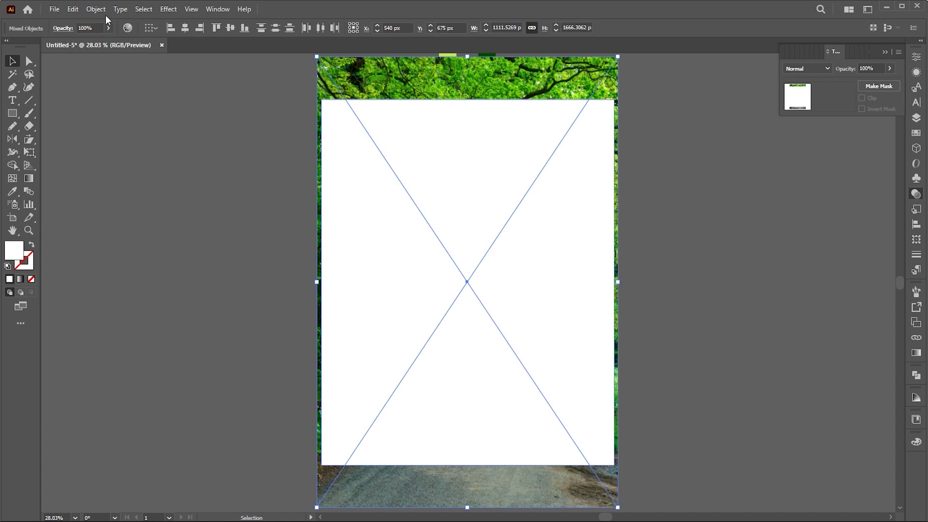
left_click(106, 13)
mouse_move(122, 427)
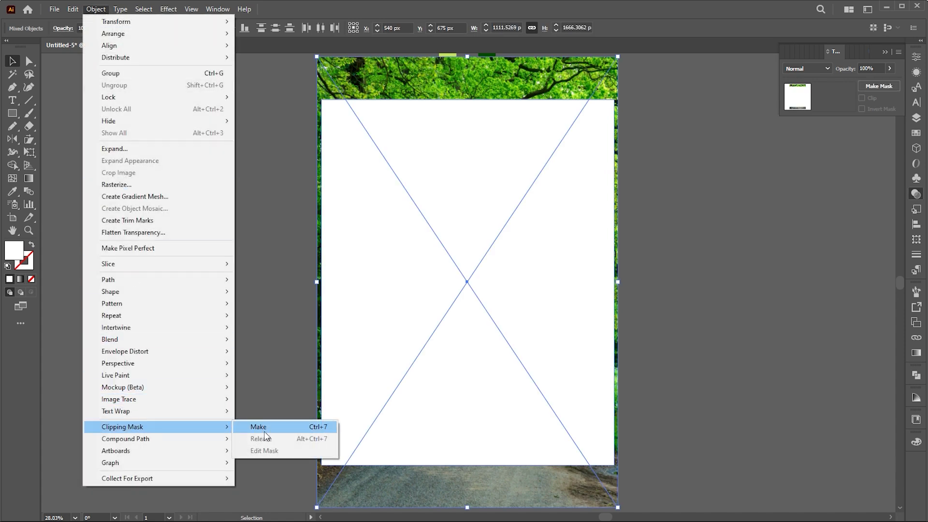
left_click(260, 428)
left_click(657, 301)
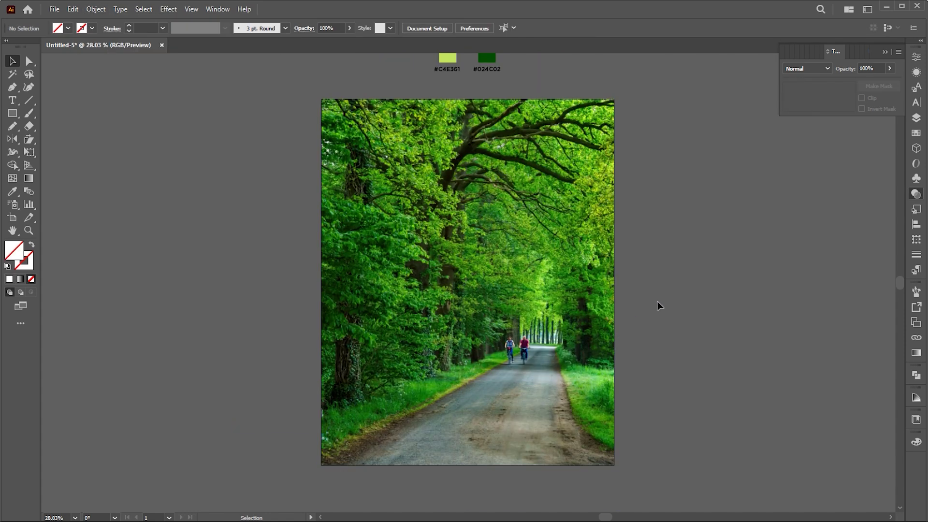
left_click_drag(657, 301, 644, 290)
scroll(652, 339, "up", 1)
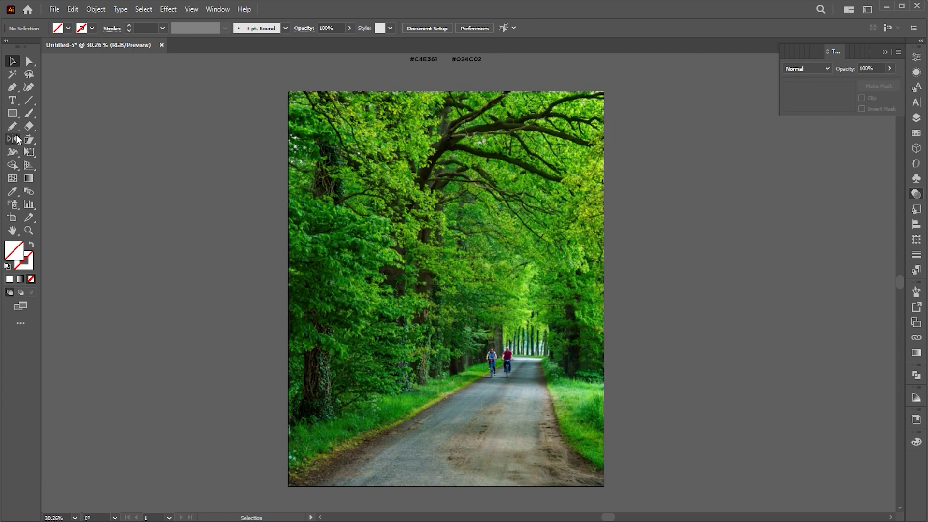
Step: Type 'think green' on the forest photo and fill it white (#FFFFFF)
left_click(13, 102)
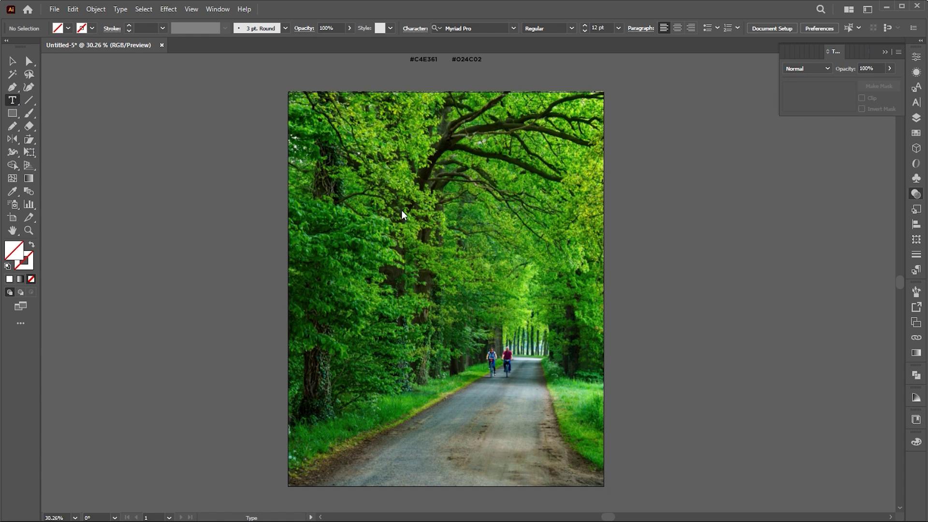
left_click_drag(367, 227, 366, 227)
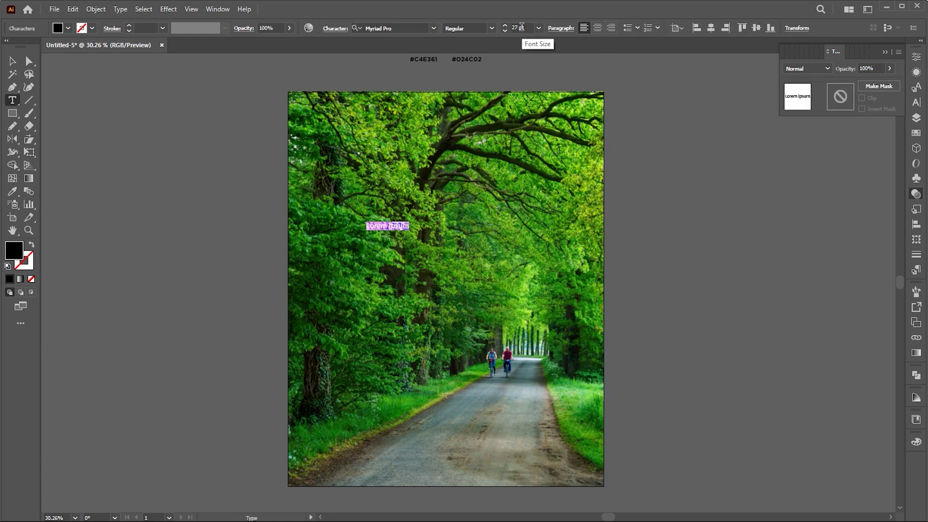
scroll(521, 28, "up", 11)
type("think")
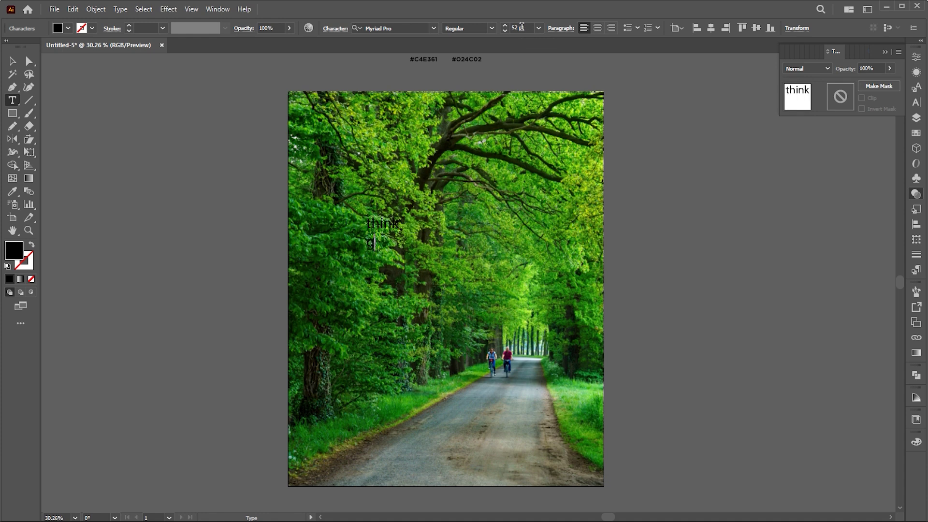
key("Escape")
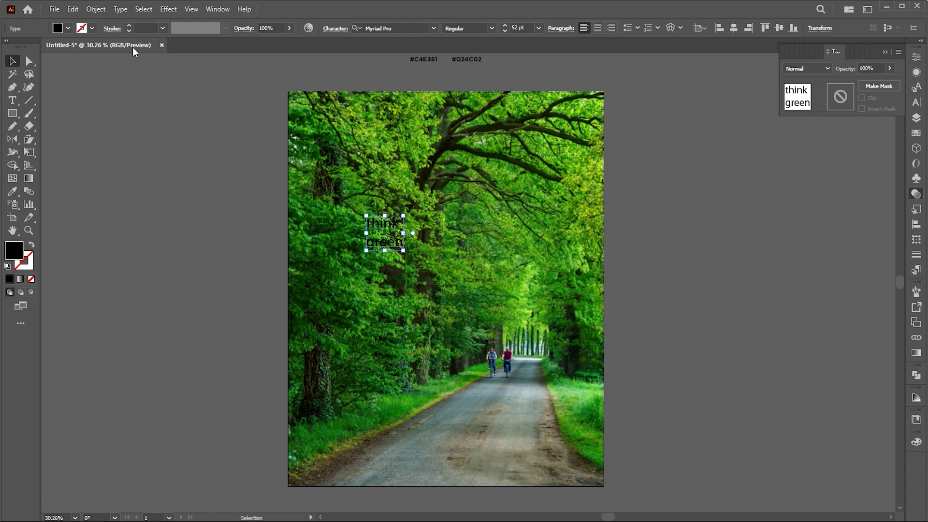
double_click(15, 254)
type("ffffff")
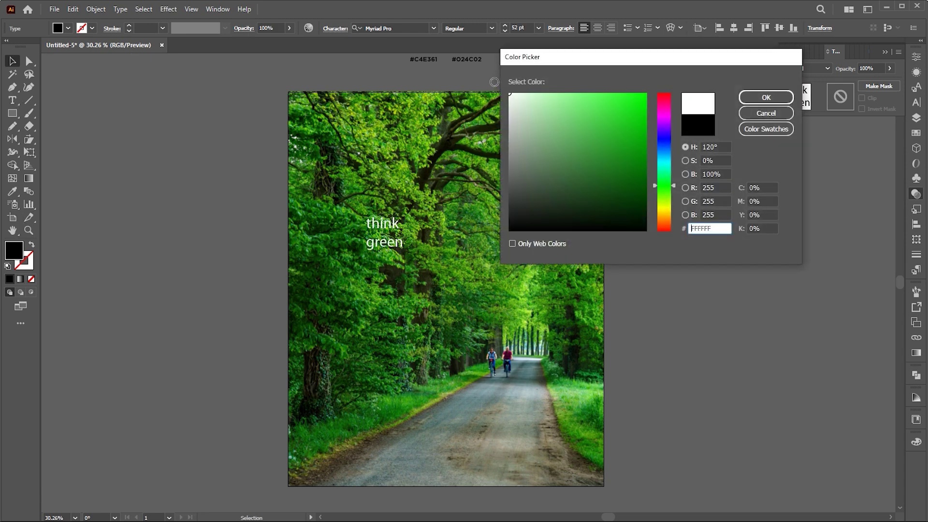
key("Return")
Step: Scale the heading up and change it to UPPERCASE
mouse_move(400, 256)
left_mouse_down()
mouse_move(467, 293)
mouse_move(455, 315)
left_mouse_up()
left_click(121, 9)
mouse_move(148, 176)
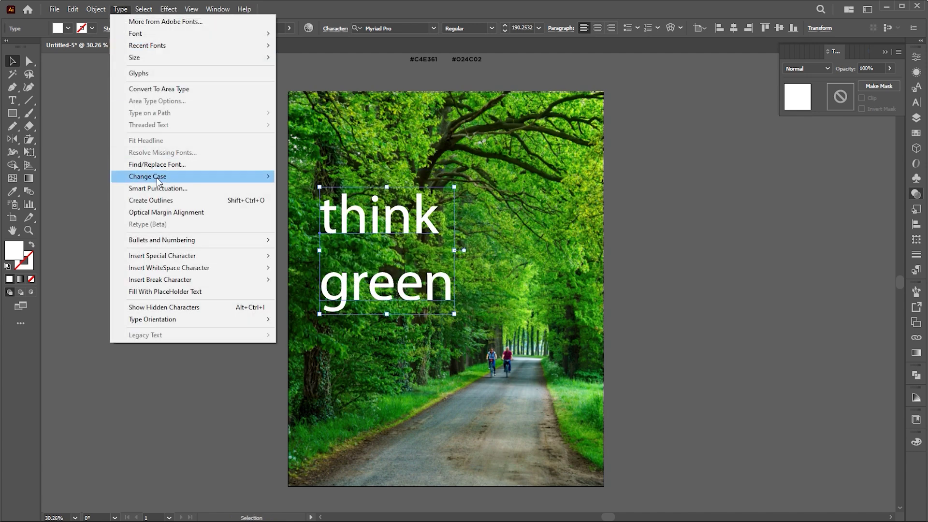
left_click(342, 177)
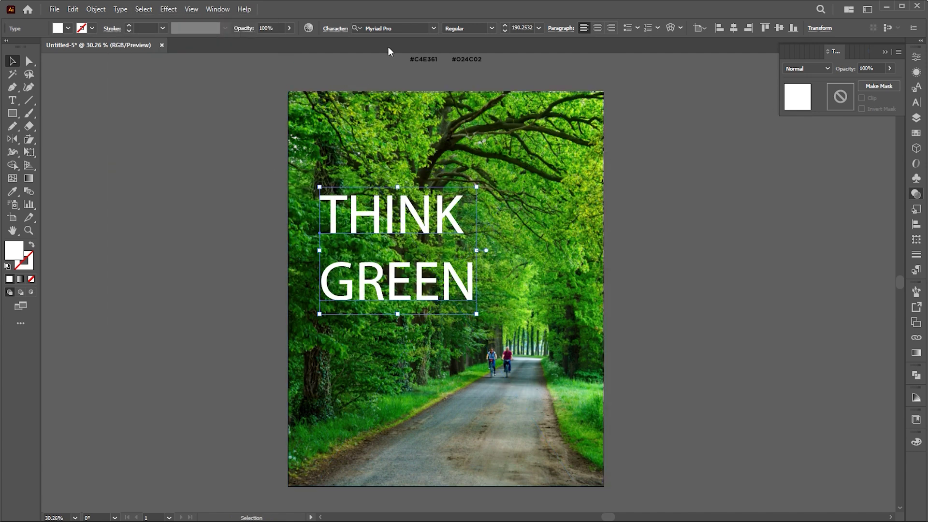
left_click(386, 28)
type("g")
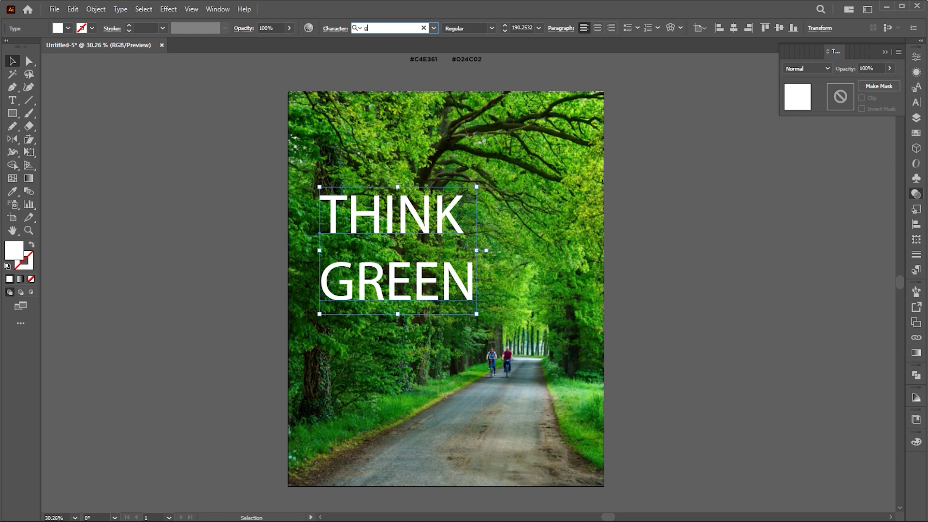
type("otha")
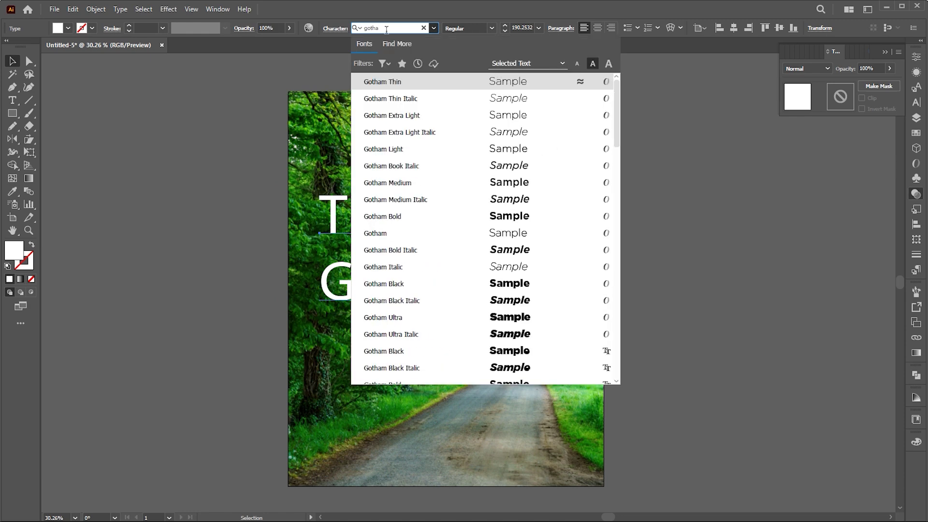
Step: Set the headline in Gotham Black and reduce its leading in the Character panel
left_click(445, 283)
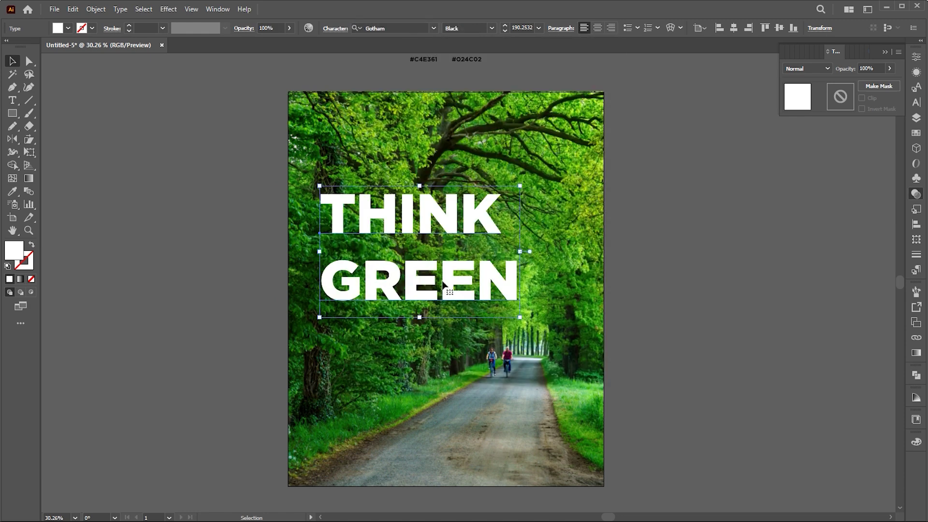
left_click(915, 103)
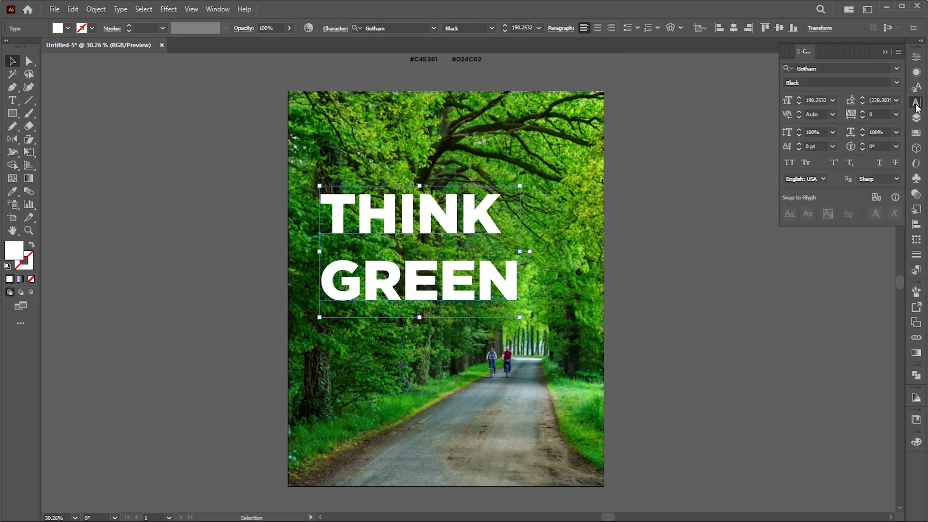
left_click(864, 103)
left_click(863, 103)
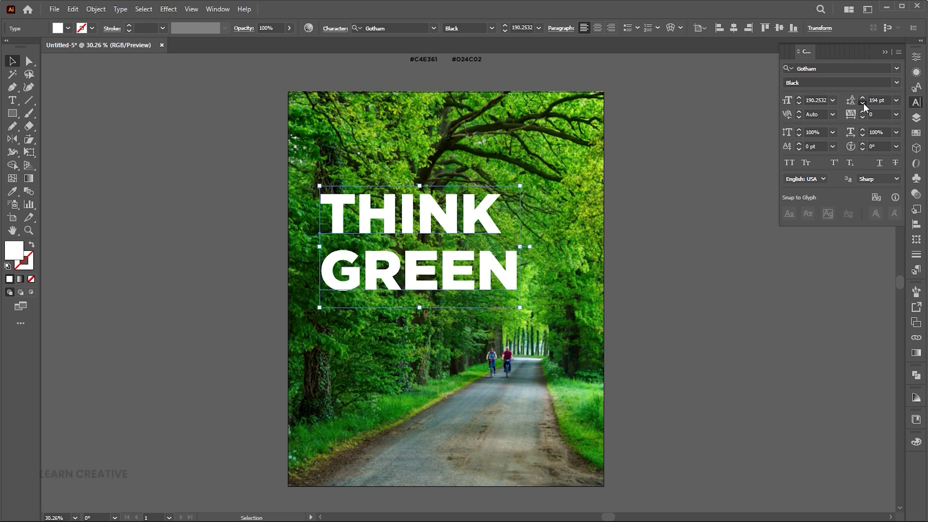
left_click(864, 103)
left_click(864, 104)
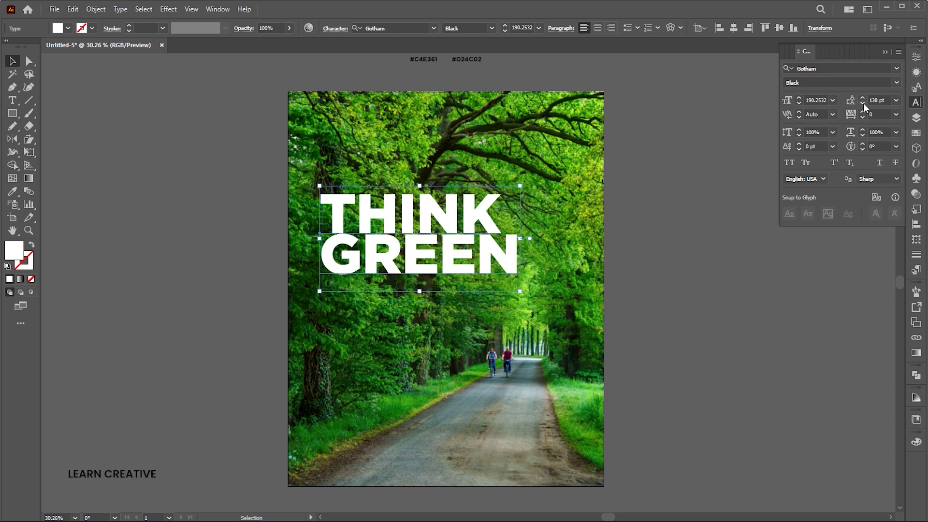
left_click(782, 231)
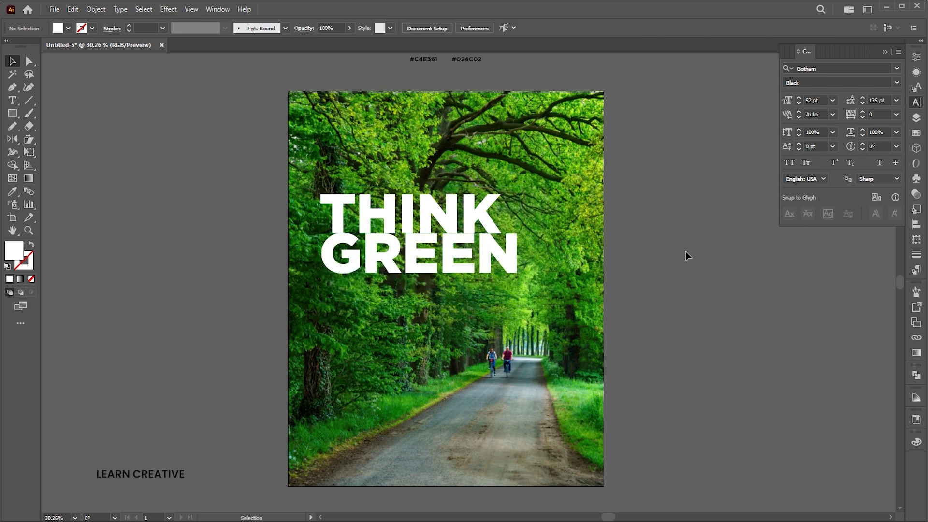
Step: Switch the headline to Gotham Ultra, tighten leading to about 133 pt, and copy it aside
left_click(454, 257)
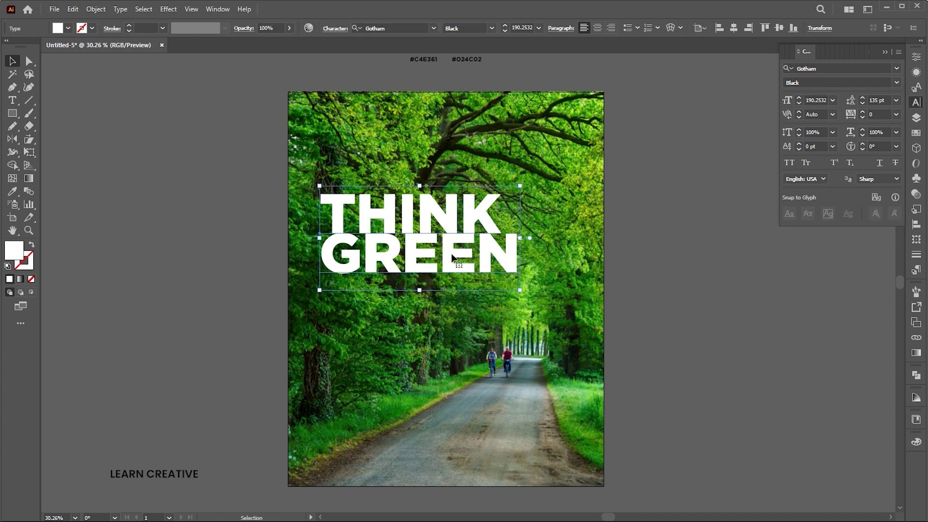
left_click(492, 29)
left_click(470, 204)
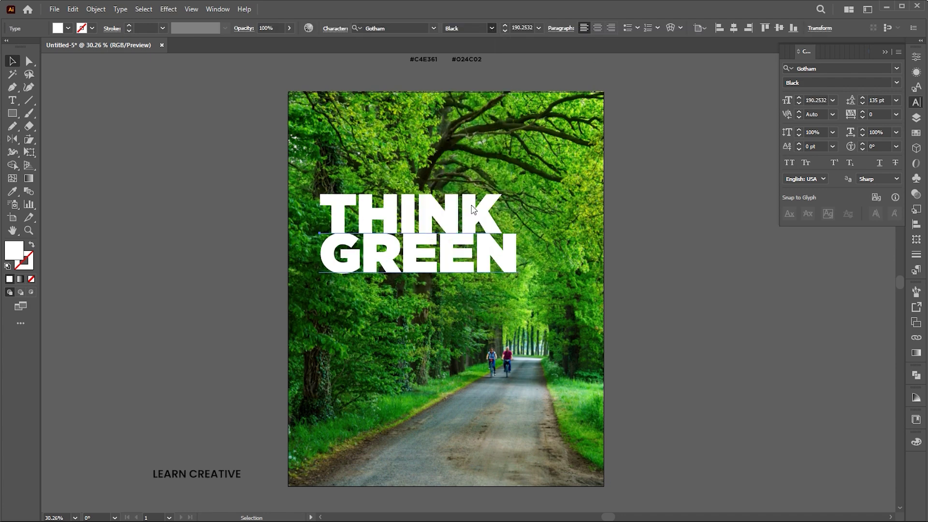
left_click(746, 302)
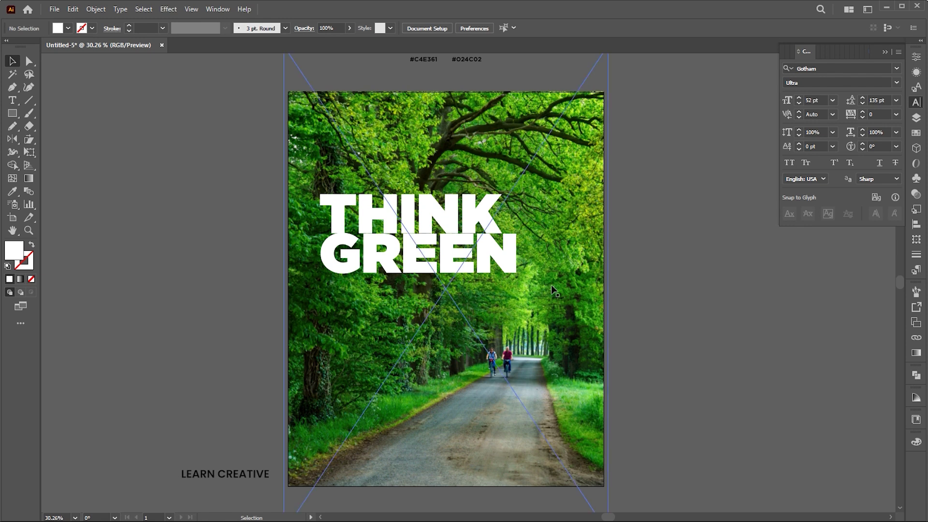
left_click(435, 247)
left_click(863, 103)
left_click(863, 104)
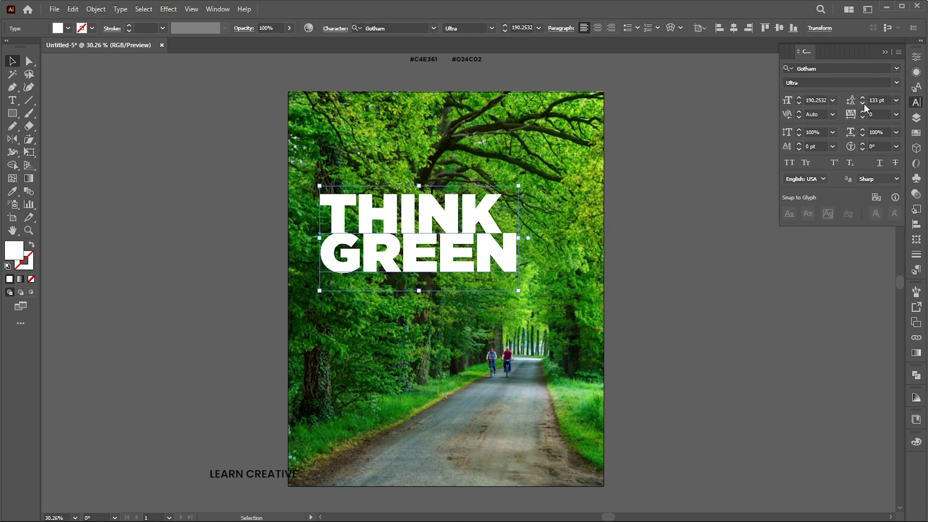
left_click(754, 271)
left_click(484, 262)
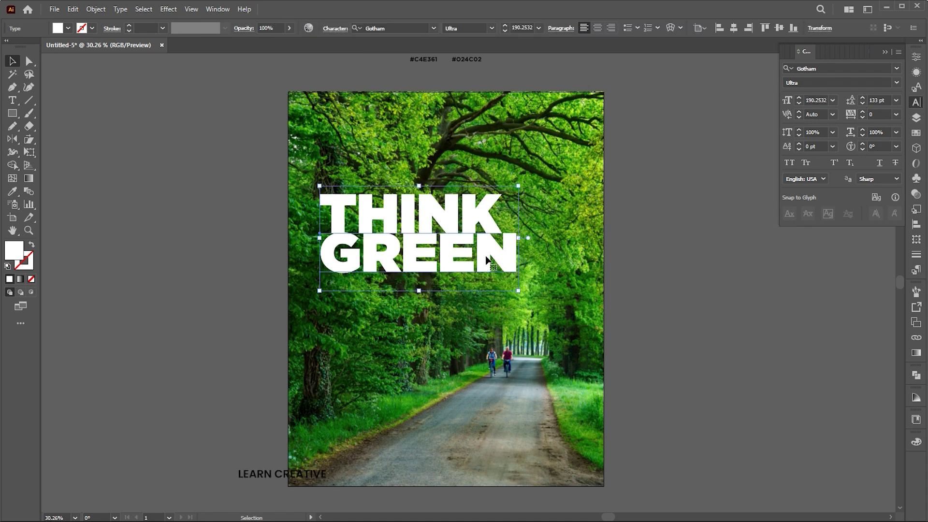
left_click_drag(486, 260, 219, 261)
Step: Drop the spare copy and convert the original THINK GREEN to outlines
left_click(446, 237)
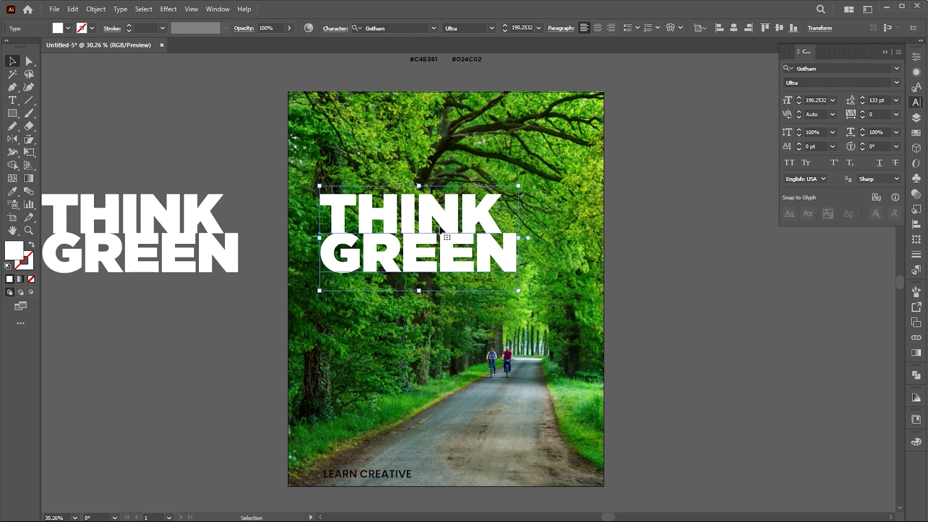
right_click(440, 227)
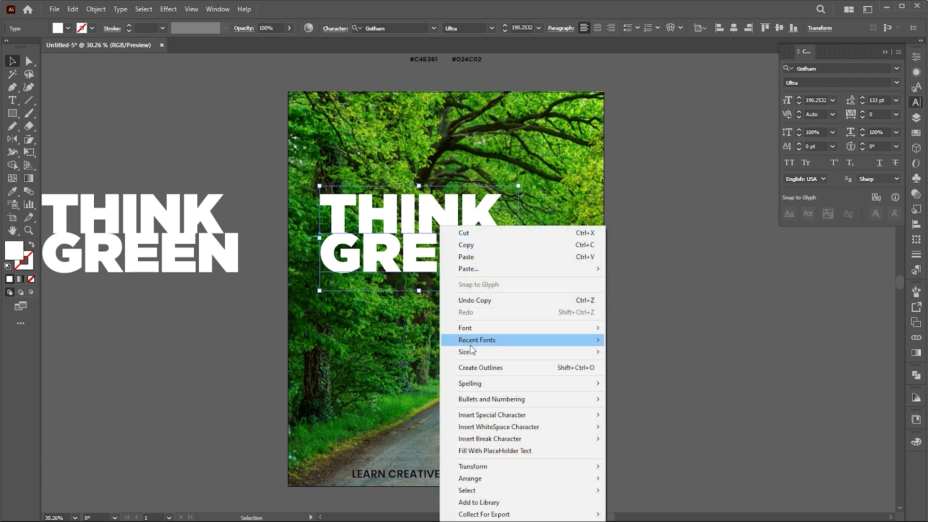
left_click(471, 368)
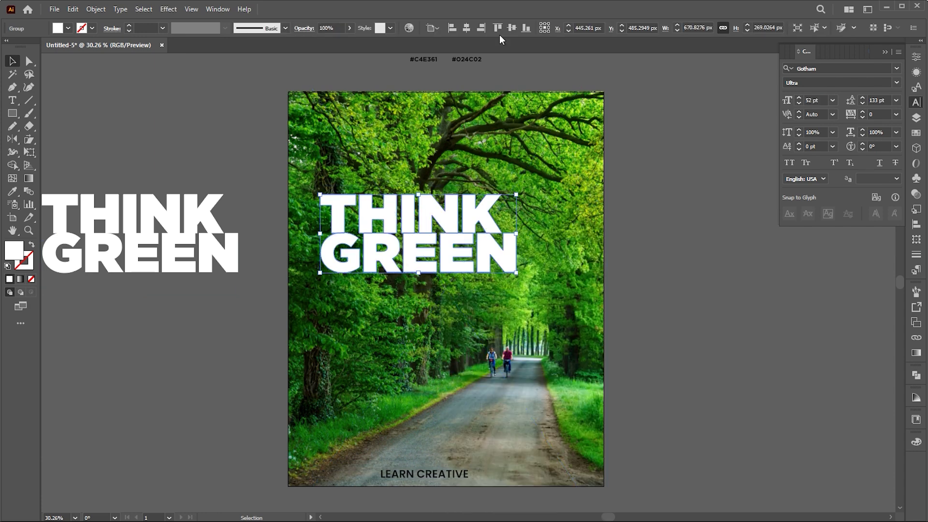
Step: Move the outlined headline lower on the photo and enlarge it proportionally
left_click_drag(464, 214, 457, 293)
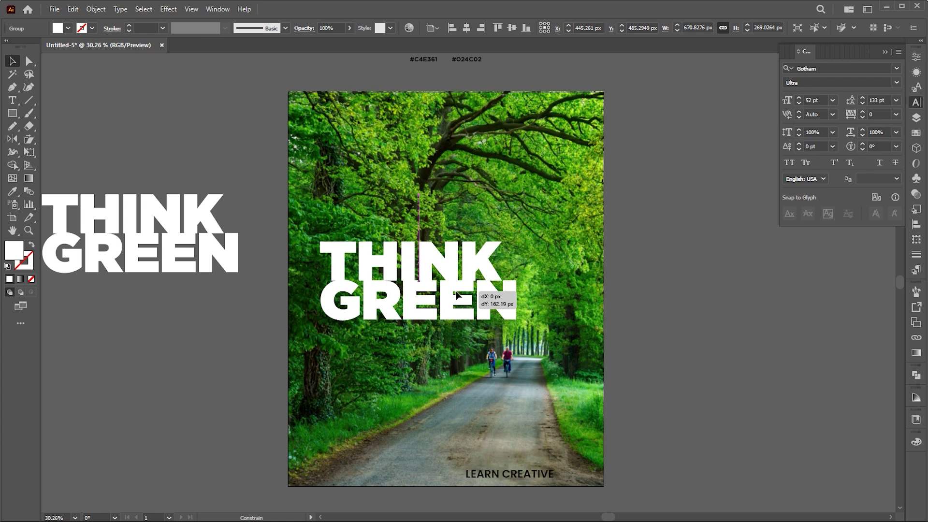
left_click_drag(456, 293, 457, 297)
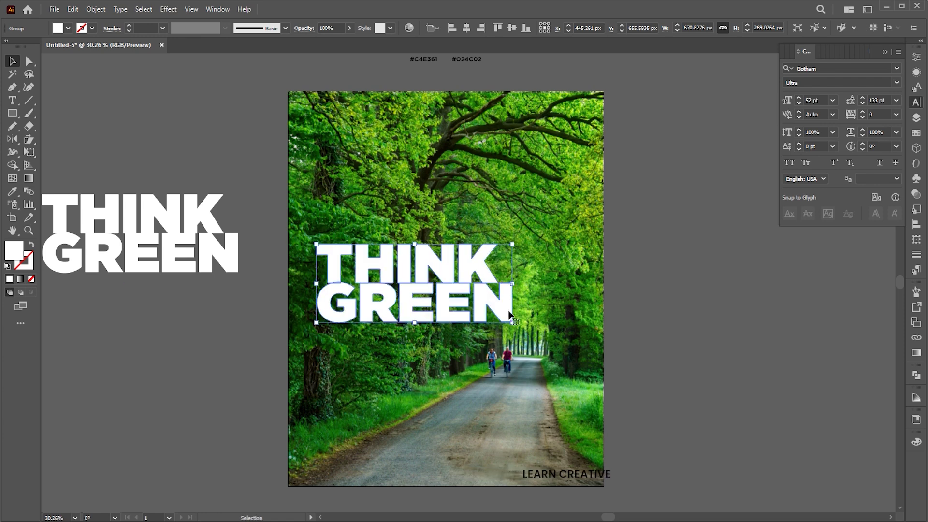
mouse_move(516, 323)
left_mouse_down()
mouse_move(554, 341)
mouse_move(544, 336)
left_mouse_up()
Step: Draw a white rectangle over the lower poster and send it behind the headline
left_click(714, 331)
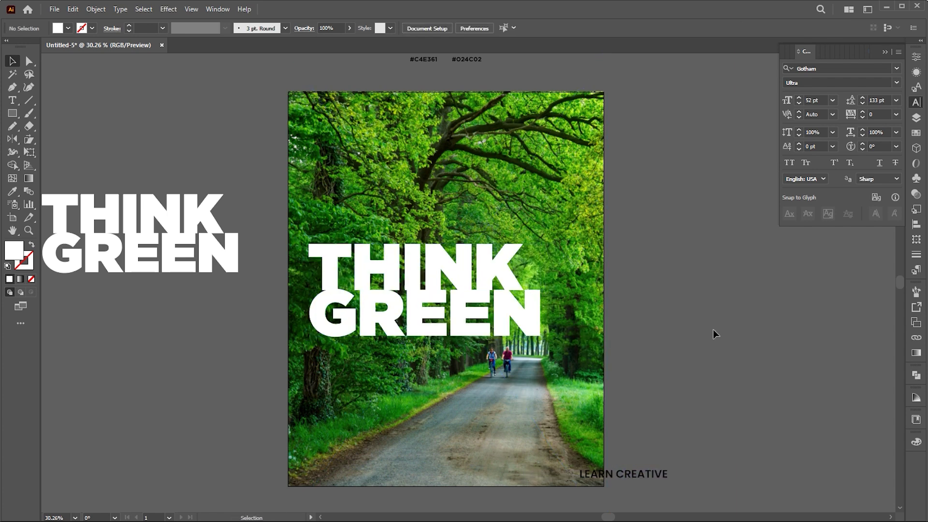
left_click(12, 113)
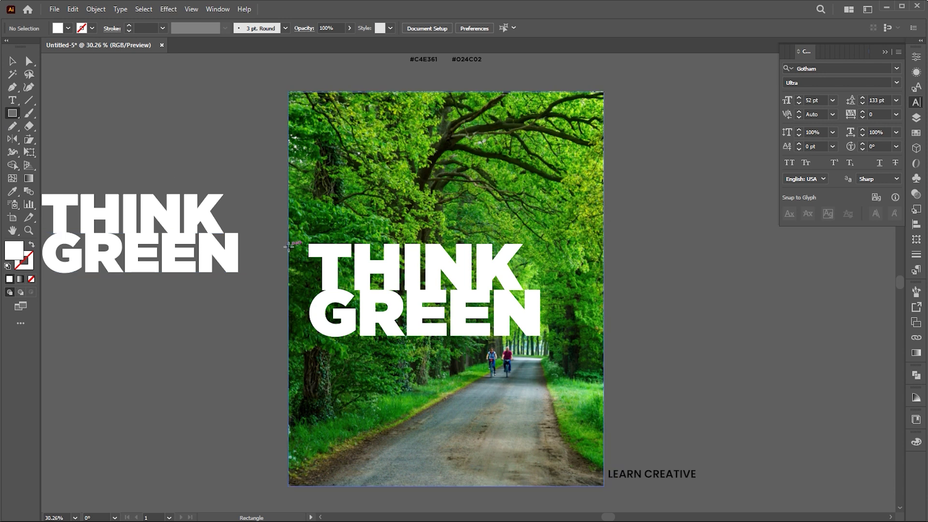
mouse_move(288, 244)
left_mouse_down()
mouse_move(606, 458)
mouse_move(604, 486)
left_mouse_up()
key("v")
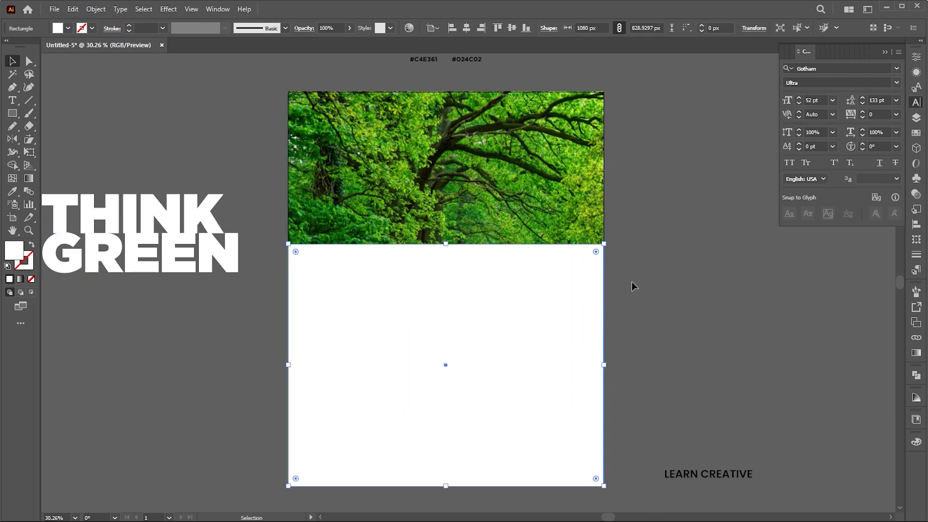
right_click(508, 262)
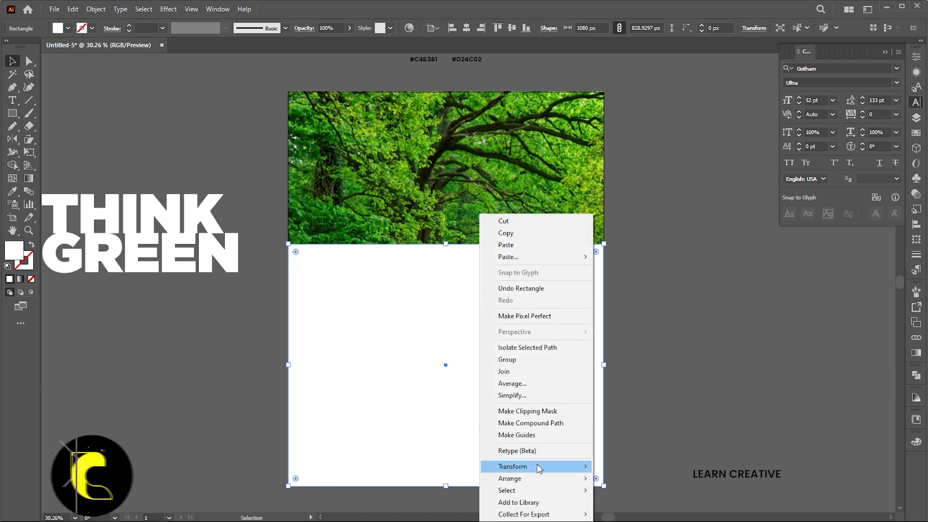
mouse_move(510, 479)
left_click(638, 501)
Step: Fill the THINK GREEN letters near-black (#050505) and select them with the rectangle
left_click(471, 264)
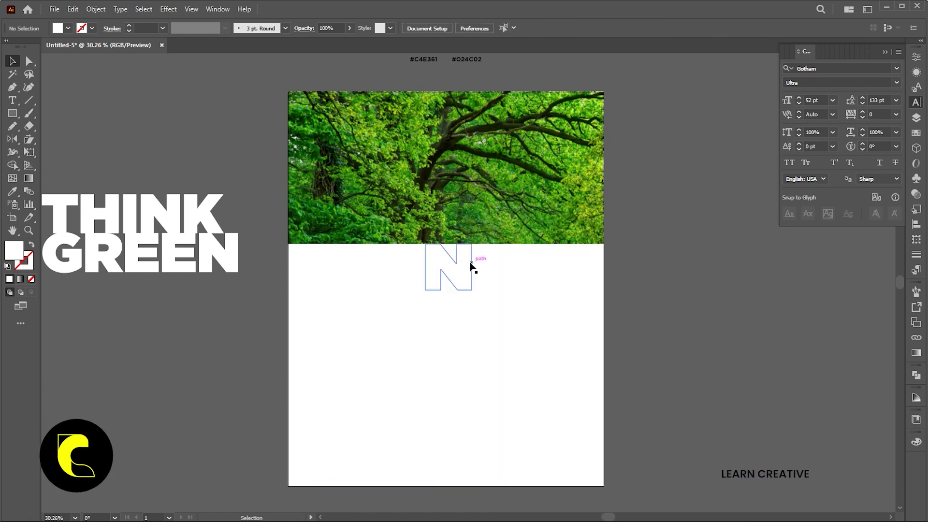
double_click(16, 253)
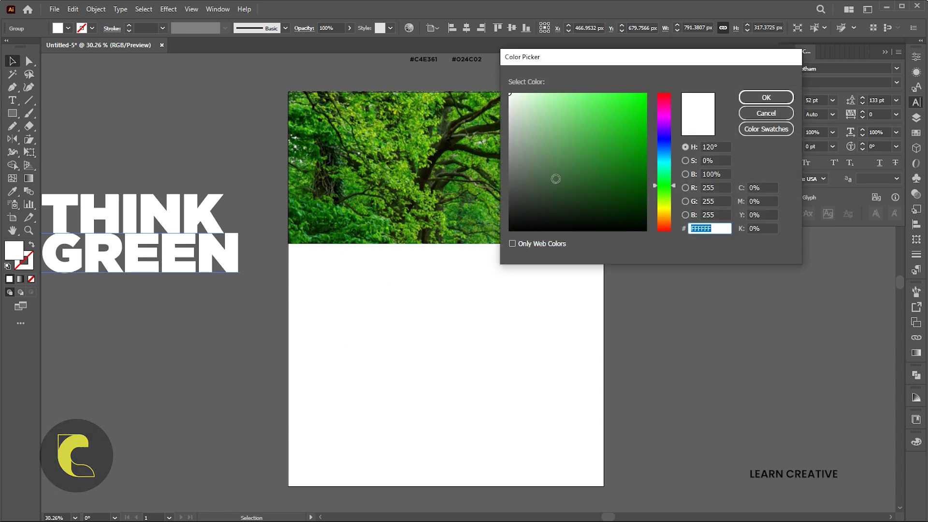
left_click_drag(555, 177, 515, 229)
left_click(767, 98)
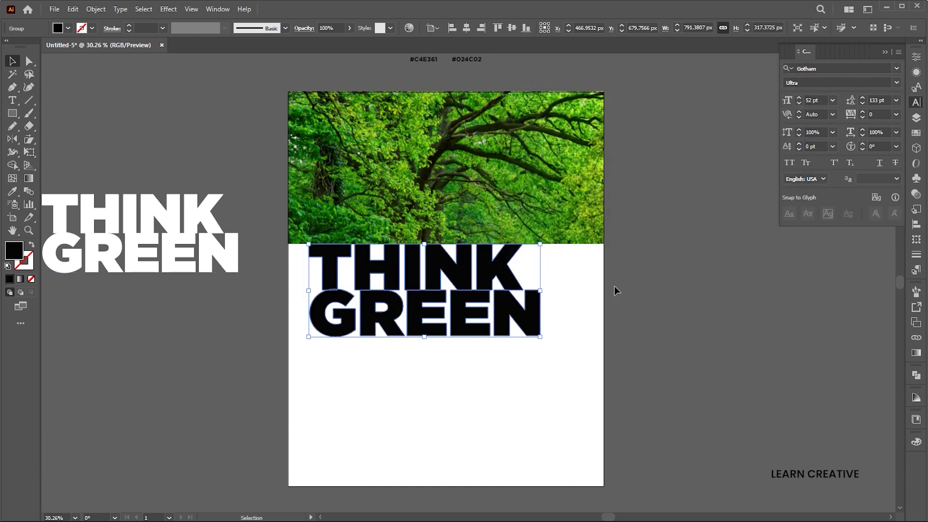
left_click(565, 264, "shift")
Step: Divide the rectangle by the letter shapes and cut the surrounding white area
left_click(916, 375)
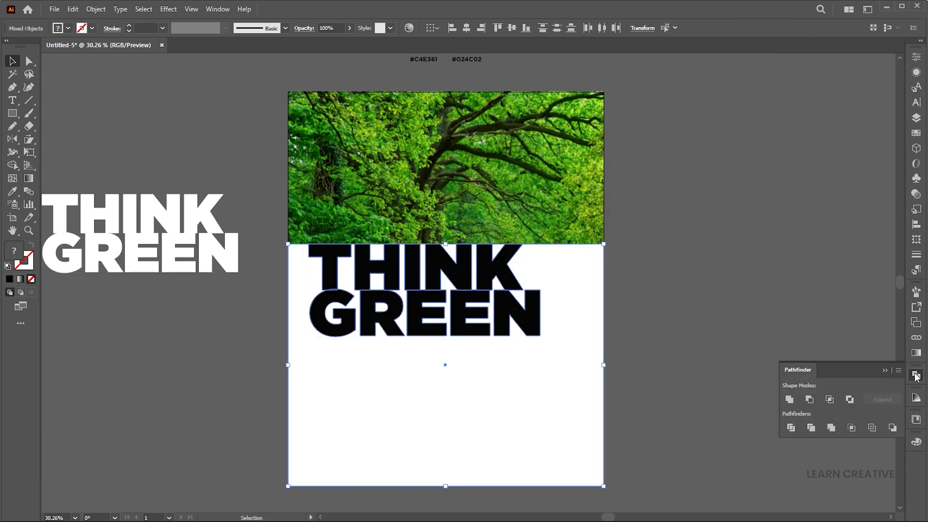
left_click(792, 428)
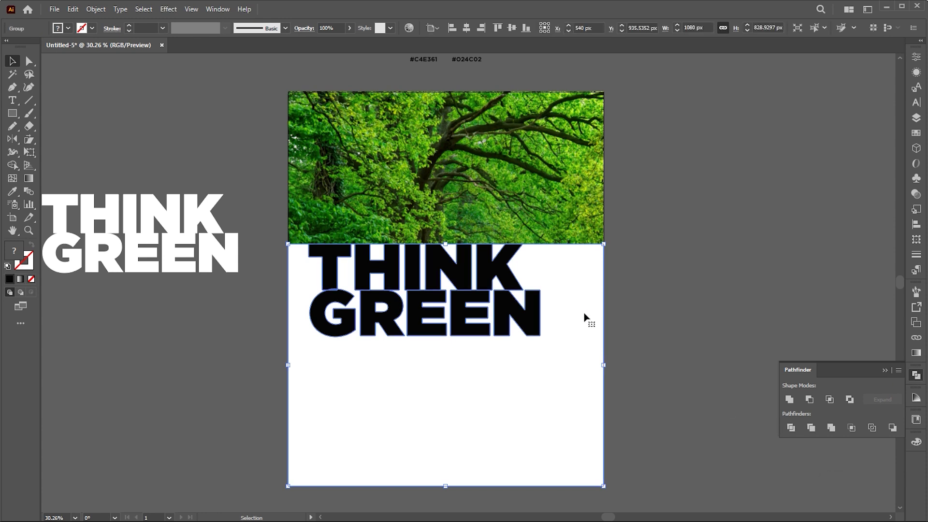
double_click(546, 277)
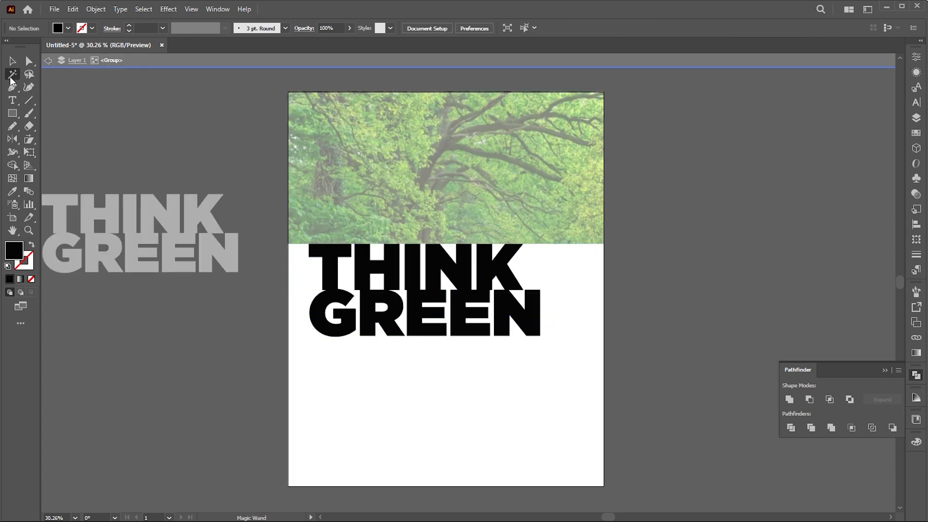
left_click(565, 271)
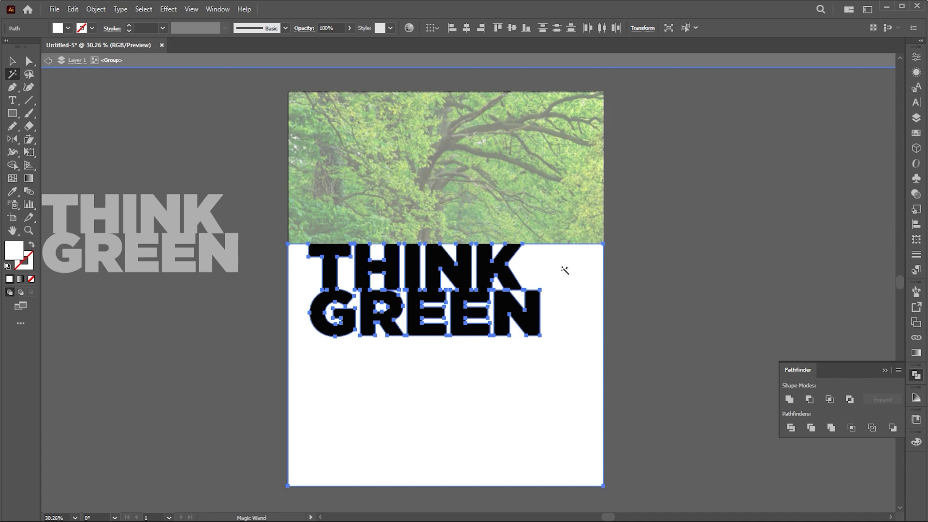
left_click(73, 8)
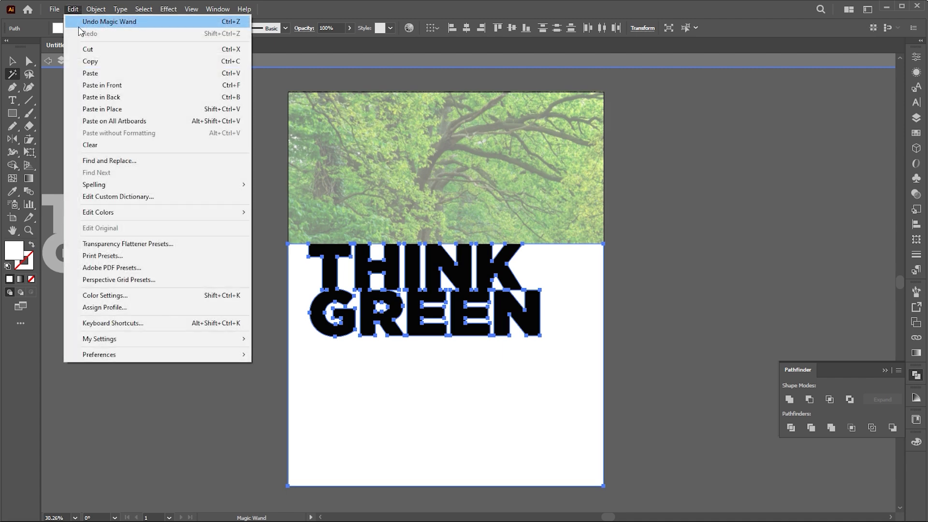
left_click(86, 49)
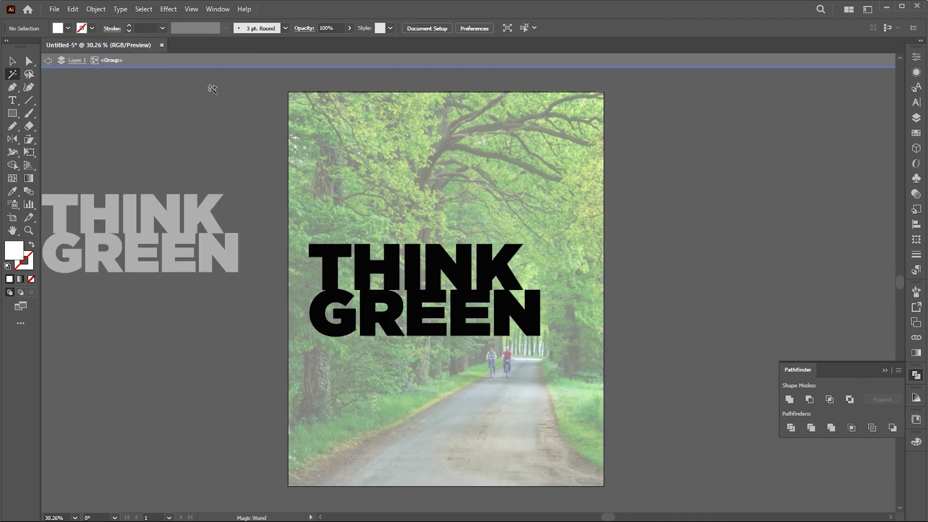
Step: Delete the letters, paste the white cutout in front, and exit isolation mode
key("ctrl+a")
key("v")
key("Delete")
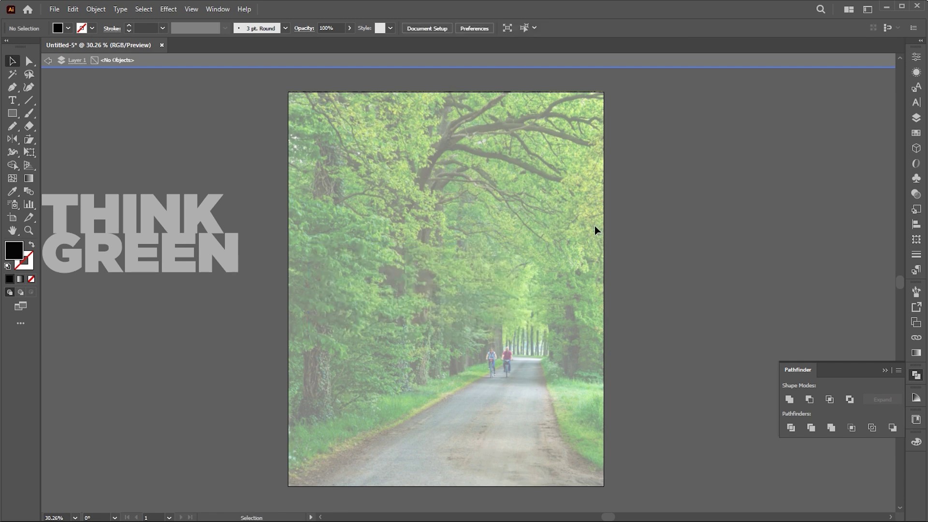
left_click(72, 10)
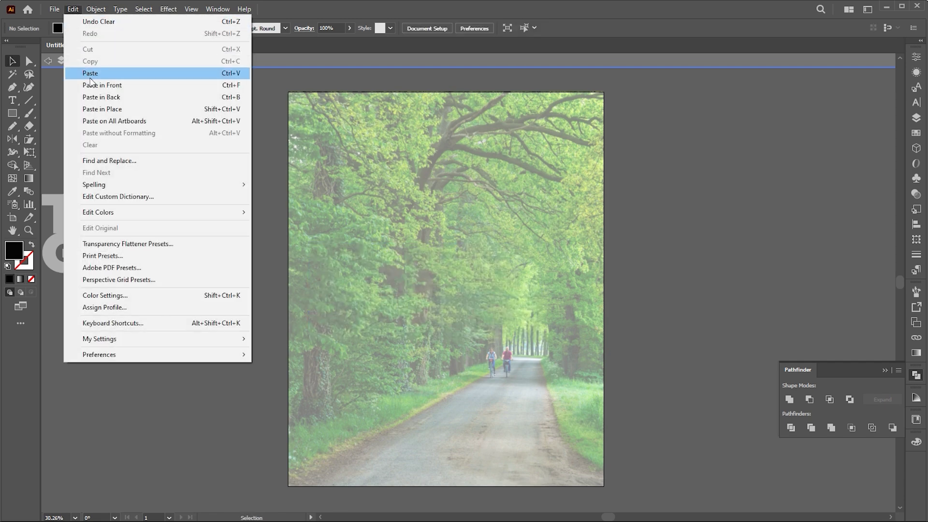
left_click(92, 87)
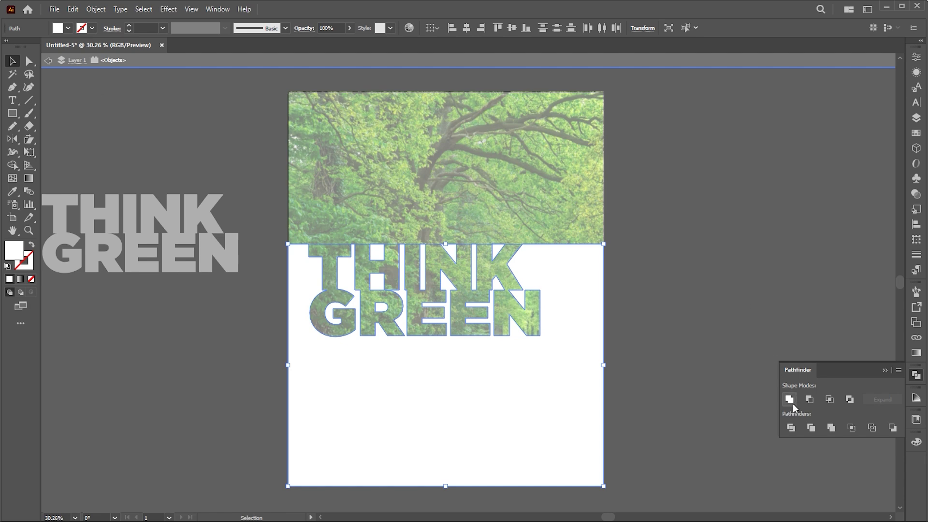
double_click(716, 252)
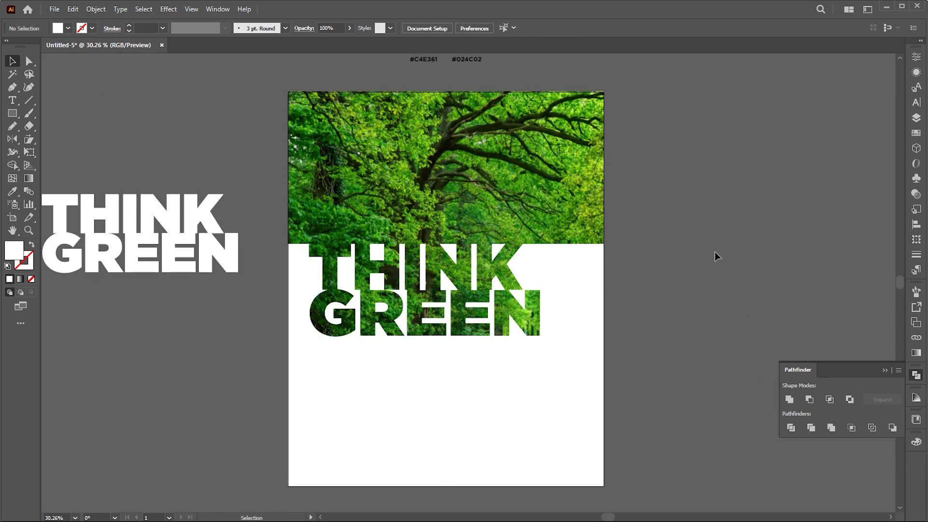
left_click(541, 279)
Step: Apply a Multiply 75% drop shadow with 7 px offsets to the cutout panel
left_click(168, 9)
mouse_move(183, 133)
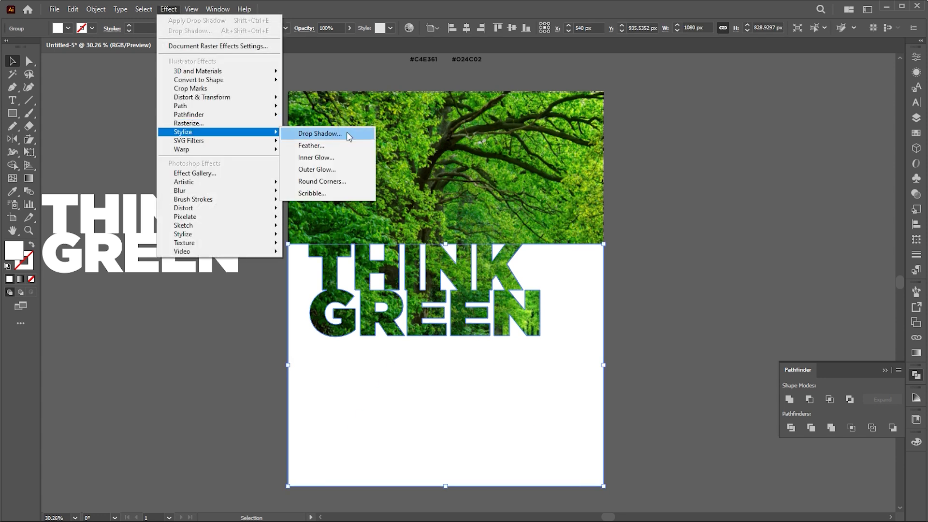
left_click(347, 135)
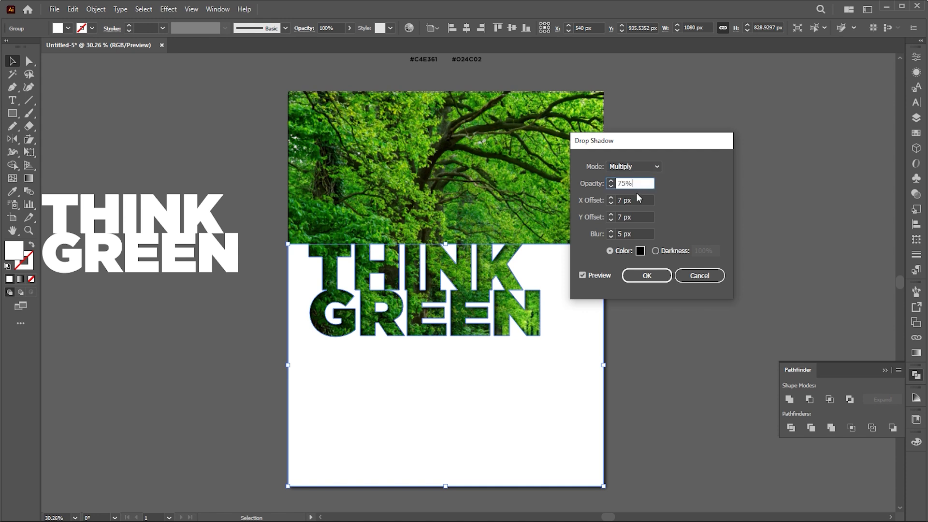
left_click(649, 277)
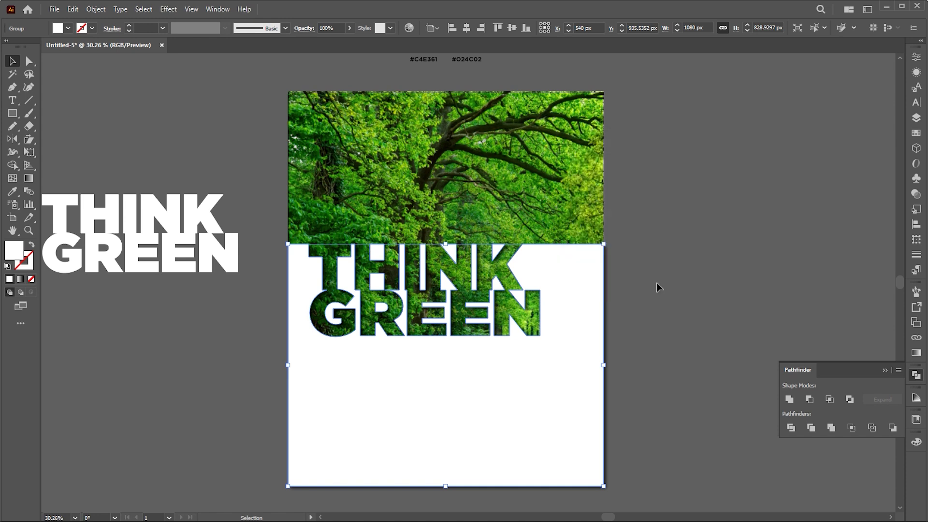
left_click(656, 248)
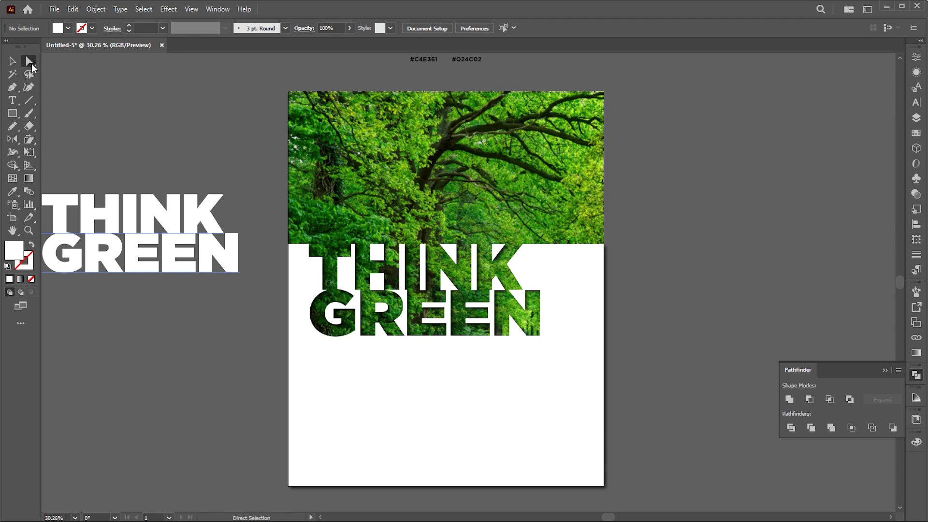
Step: Move and widen the forest photo so the road and cyclists show through GREEN
left_click_drag(516, 197, 516, 158)
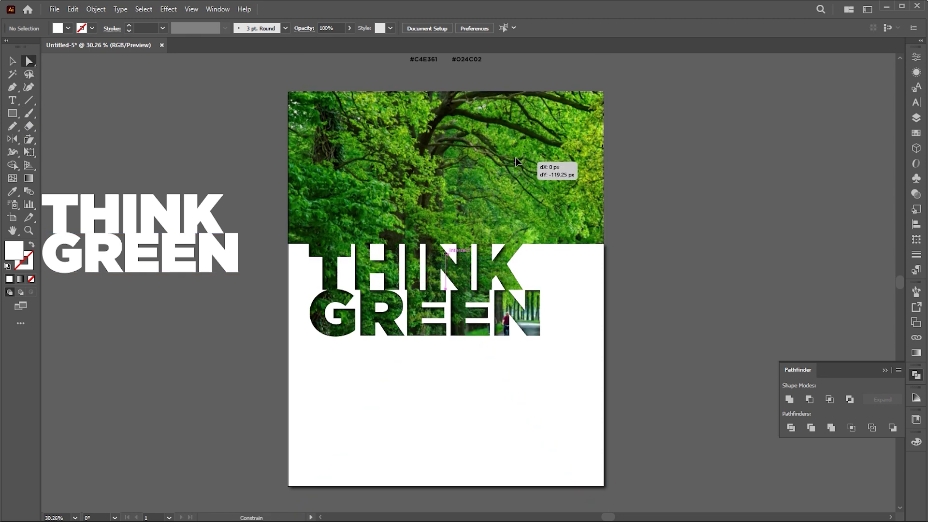
left_click_drag(516, 158, 529, 165)
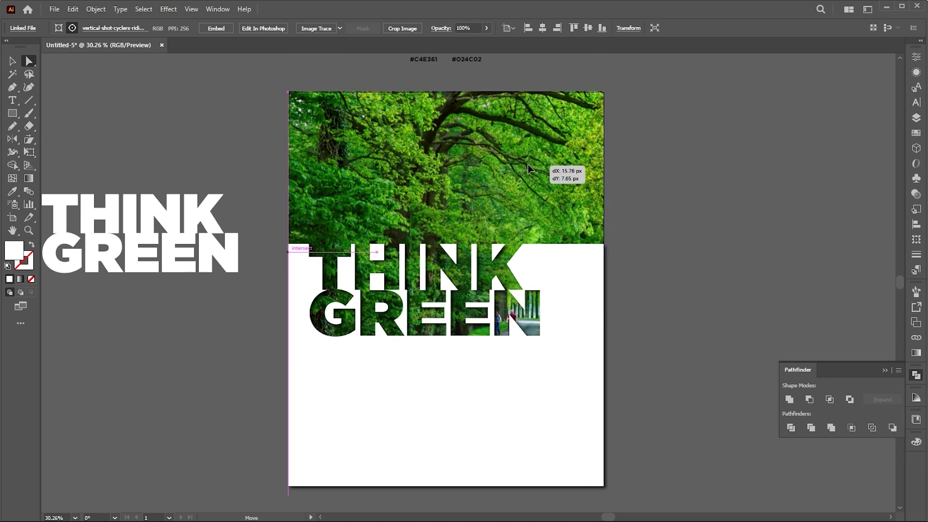
key("v")
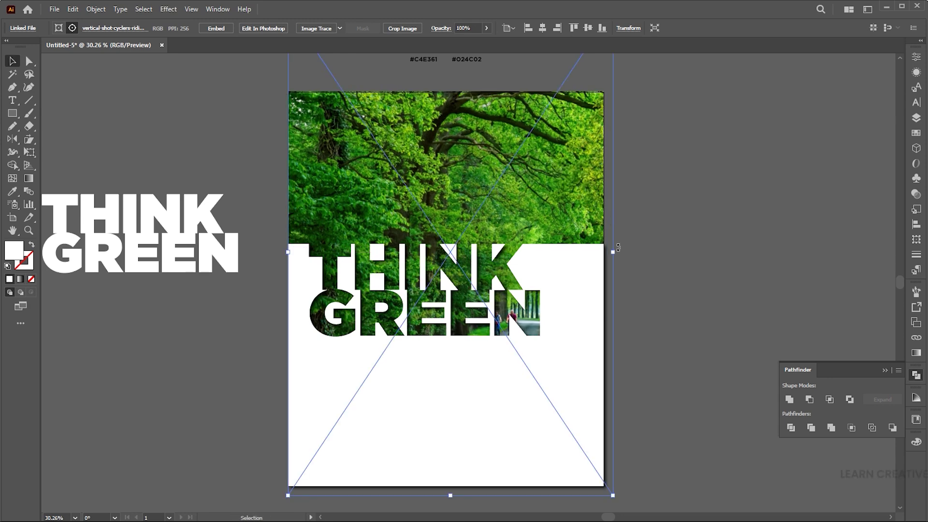
left_click_drag(613, 250, 622, 254)
key("a")
left_click_drag(522, 196, 520, 187)
left_click(670, 203)
Step: Return to the Selection tool and close the Pathfinder panel
key("v")
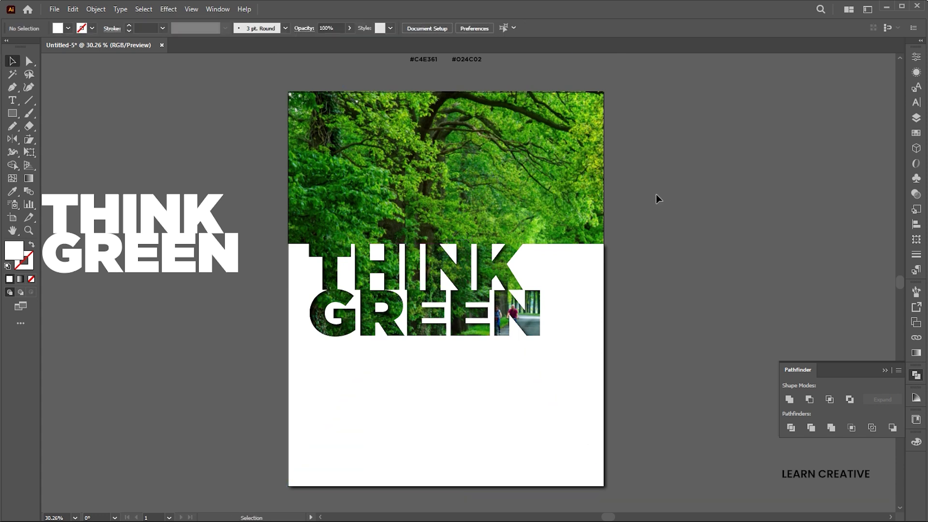
left_click(885, 371)
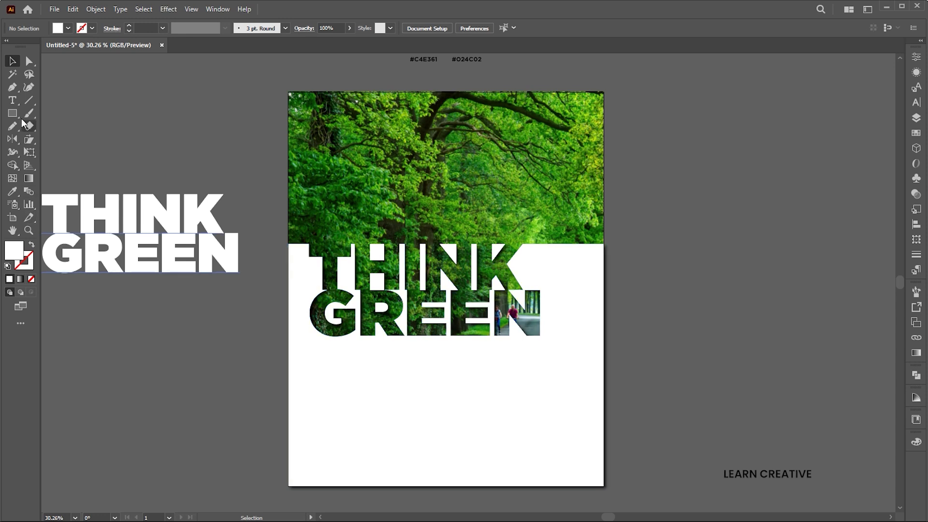
left_click(13, 101)
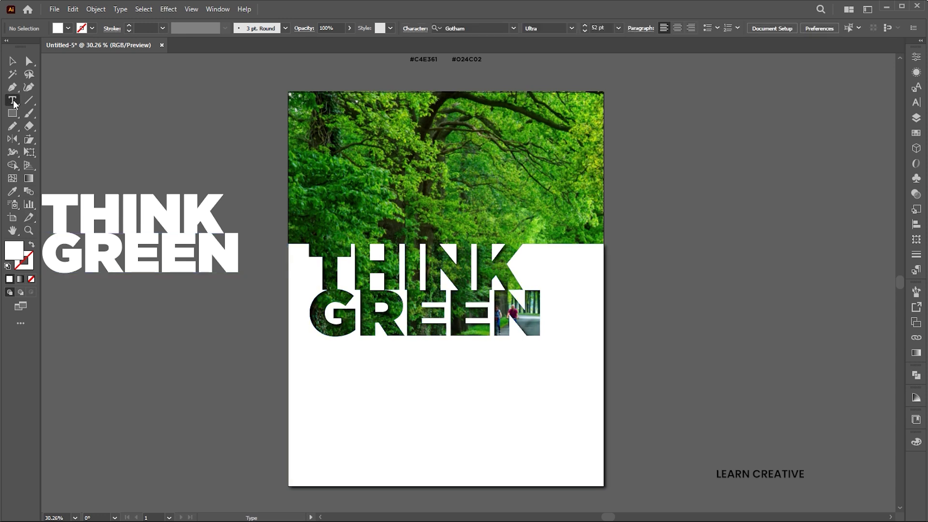
Step: Type 'go green' in UPPERCASE Gotham Medium and place it under THINK GREEN
left_click(389, 390)
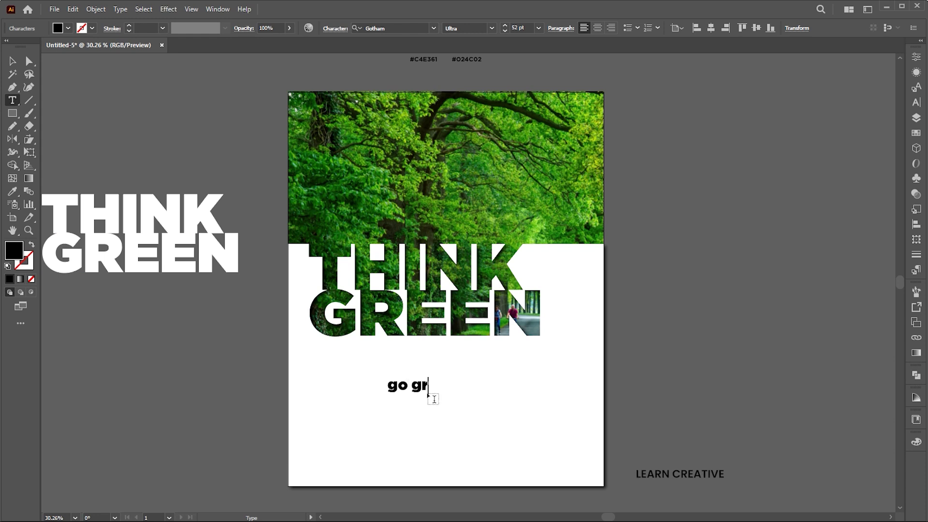
key("Escape")
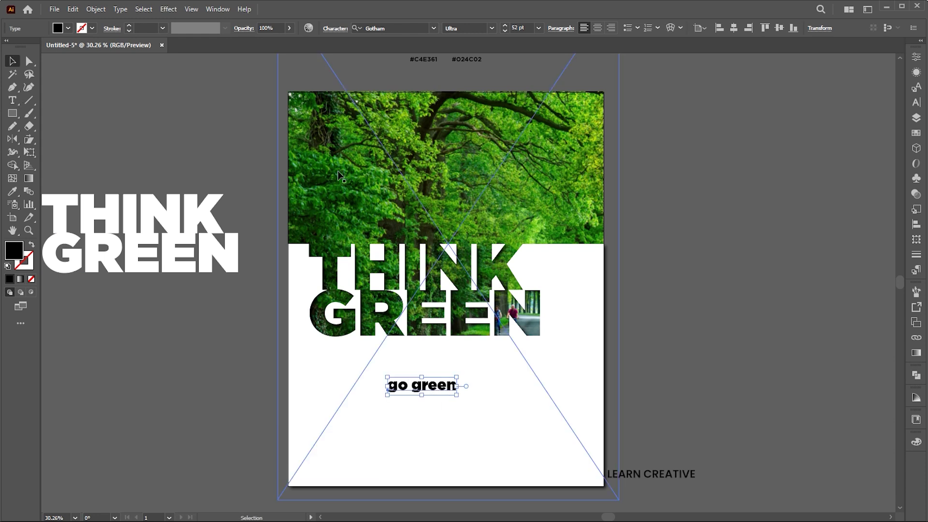
left_click(121, 9)
mouse_move(148, 176)
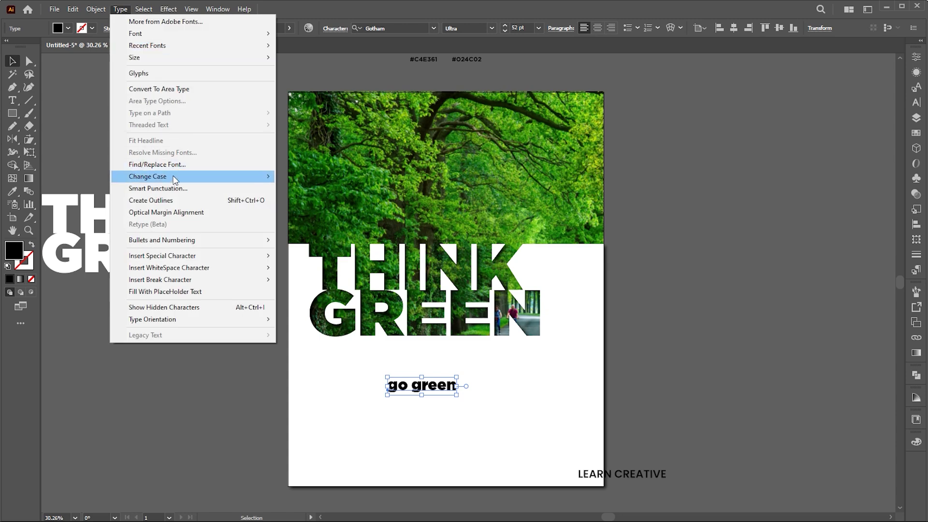
left_click(305, 178)
left_click(466, 29)
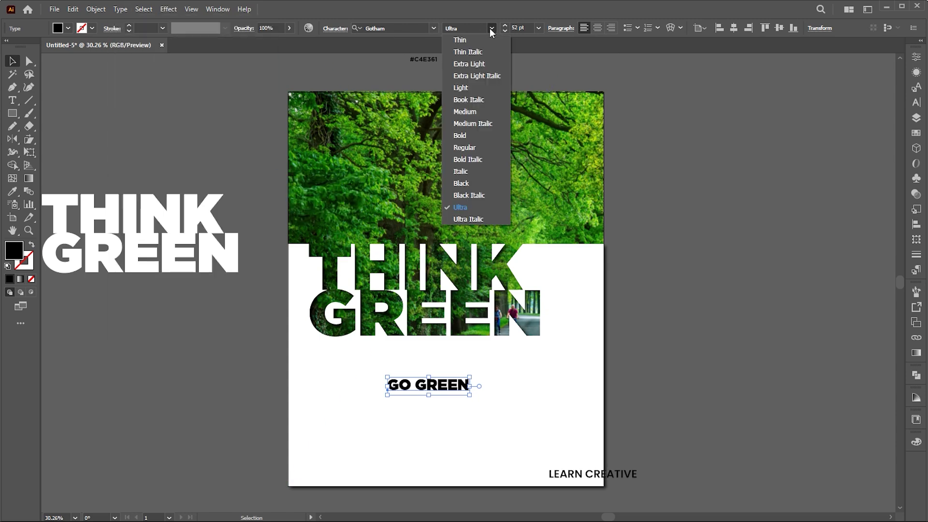
left_click(470, 113)
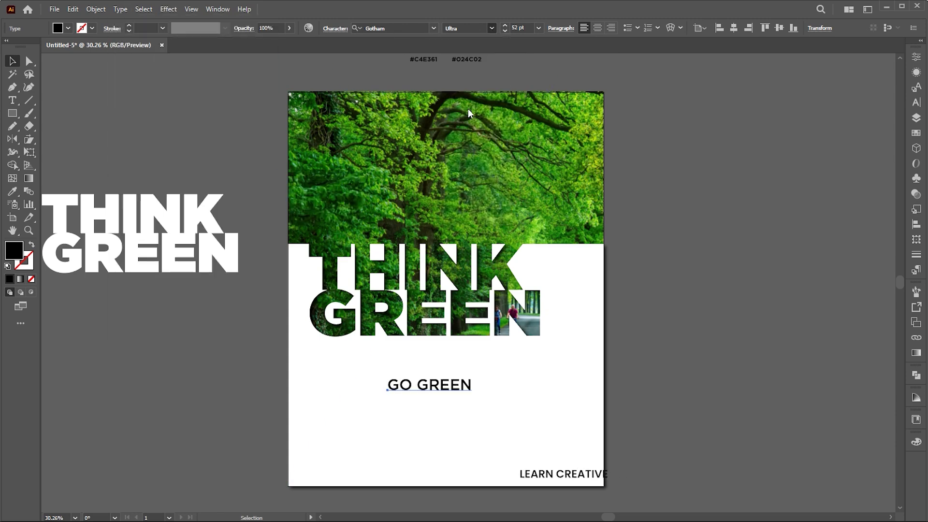
left_click_drag(432, 408, 357, 374)
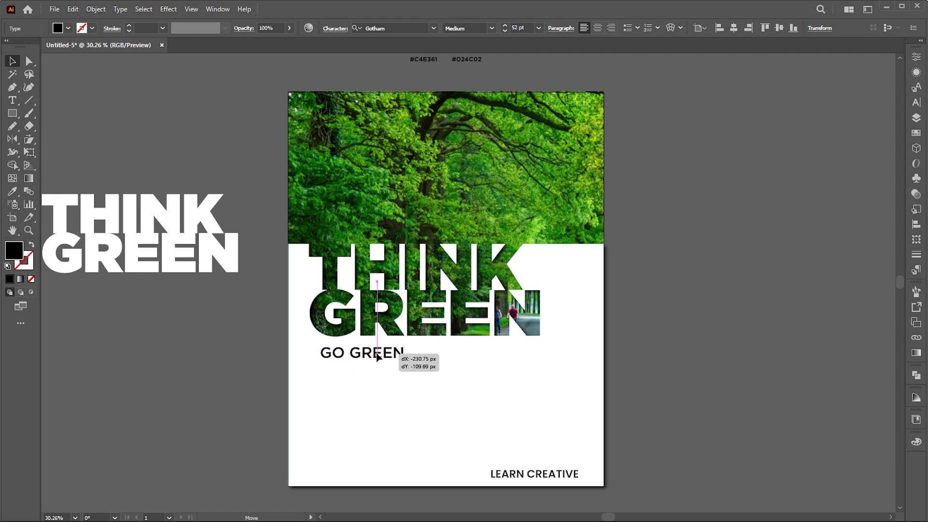
scroll(479, 320, "up", 1)
scroll(479, 335, "up", 2)
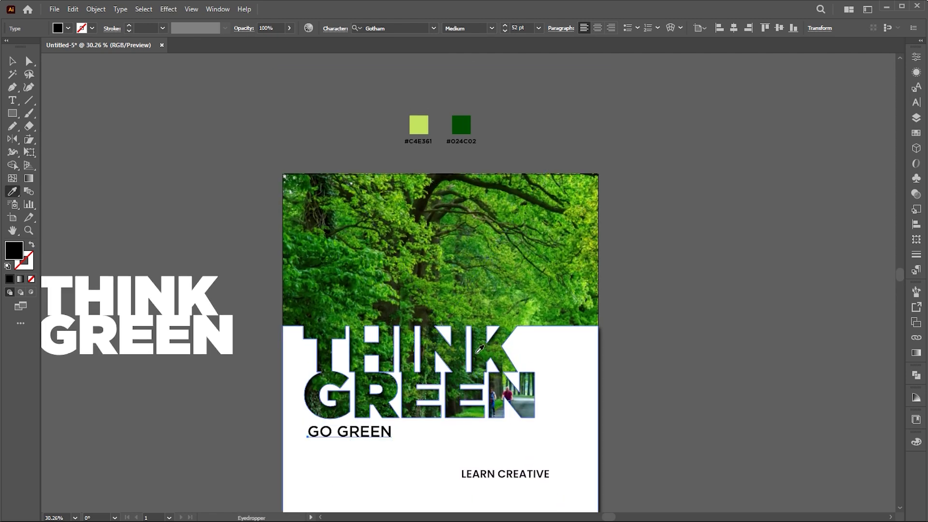
Step: Colour GO GREEN light green #C4E361 and nudge it into place under the headline
key("i")
left_click(418, 120)
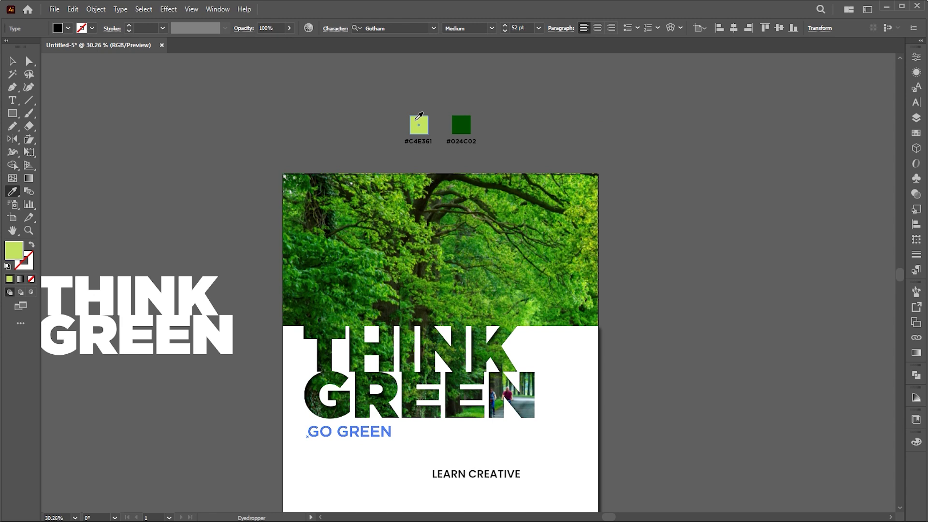
key("v")
scroll(435, 327, "down", 2)
left_click_drag(348, 329, 349, 325)
left_click_drag(463, 354, 454, 343)
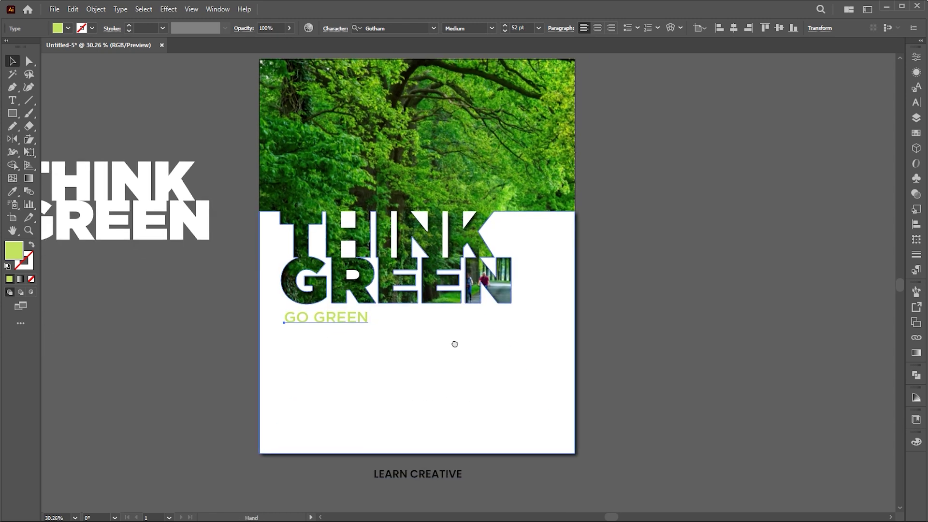
Step: Duplicate GO GREEN below and retype it as uppercase GREEN POSTER DESIGN
left_click_drag(319, 323, 336, 375)
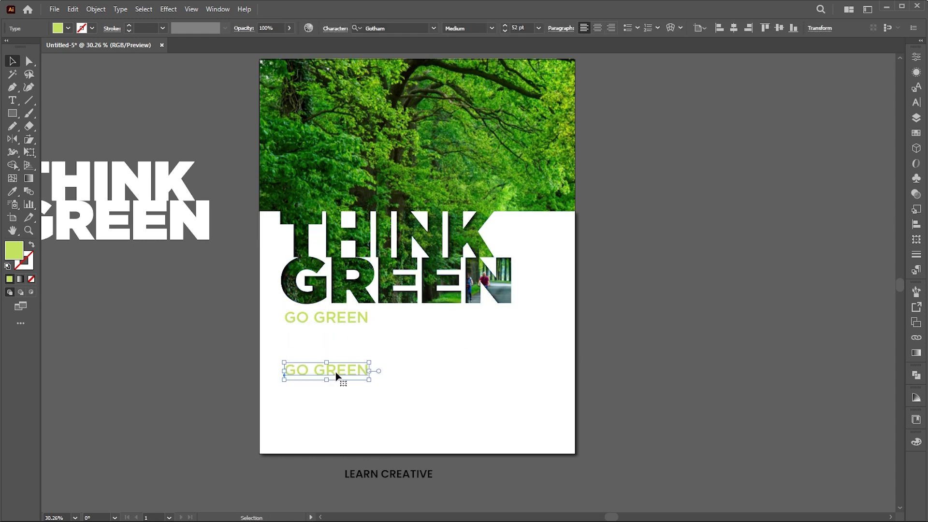
key("Return")
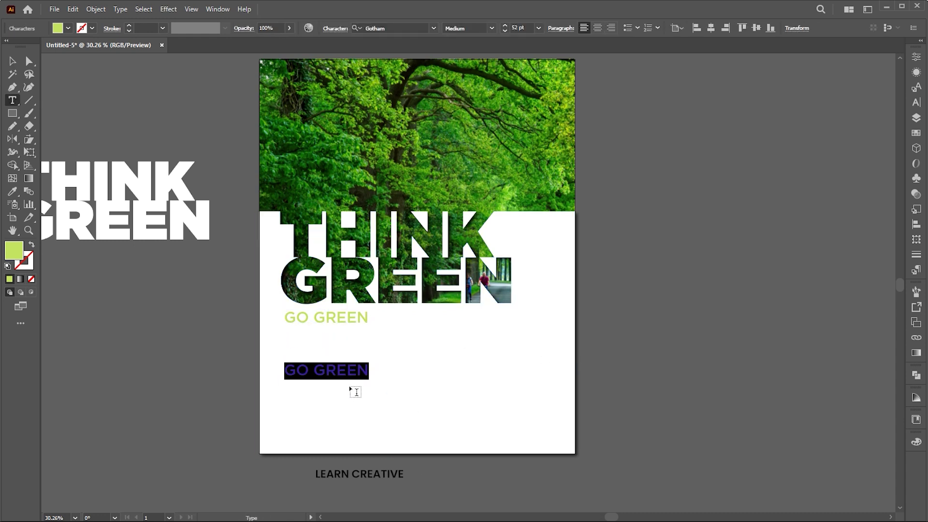
type("green poster desi")
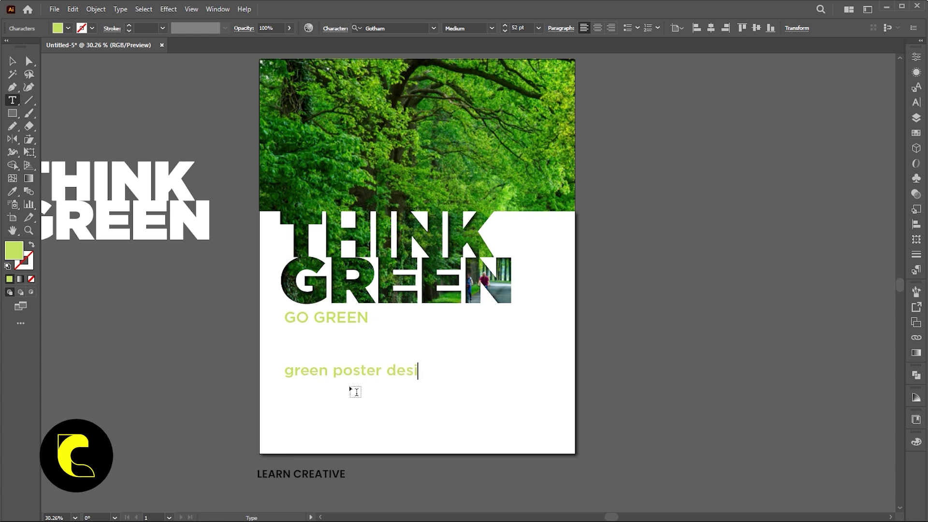
type("gn")
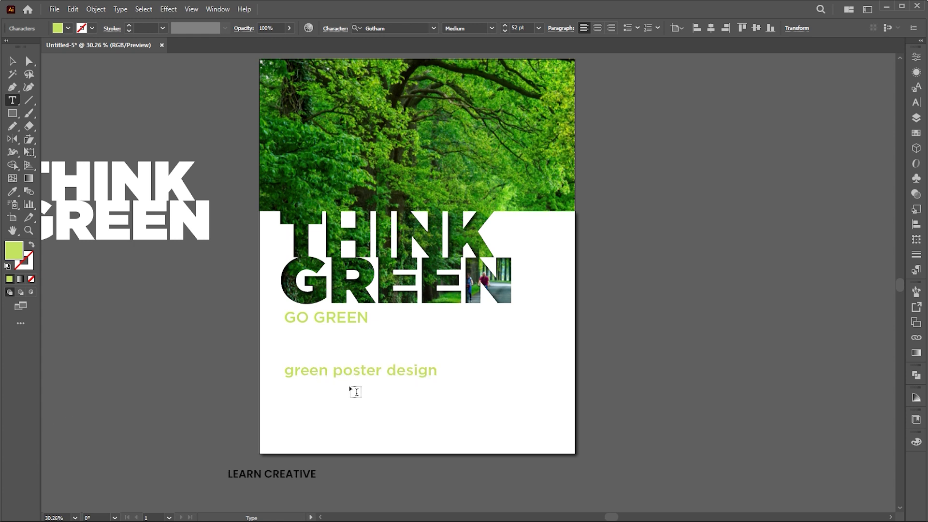
key("Escape")
key("alt+t")
key("Right")
key("Return")
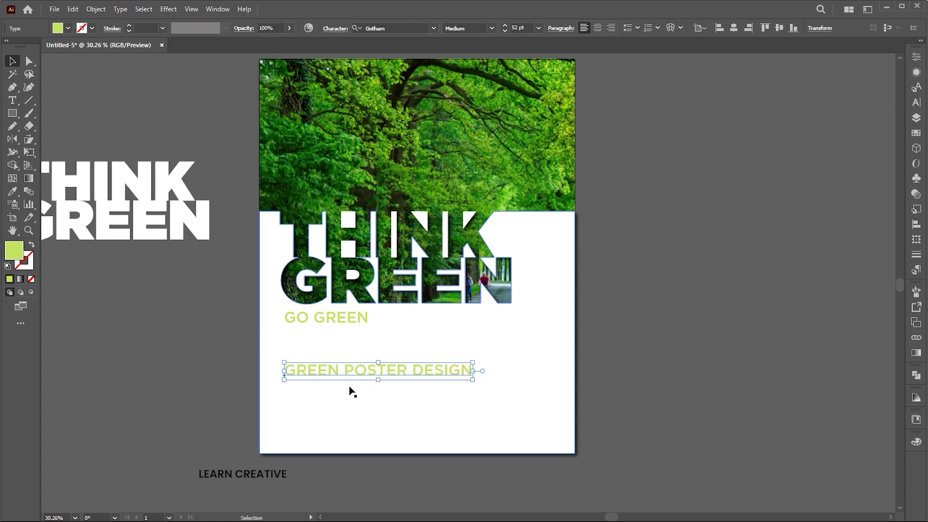
left_click(642, 398)
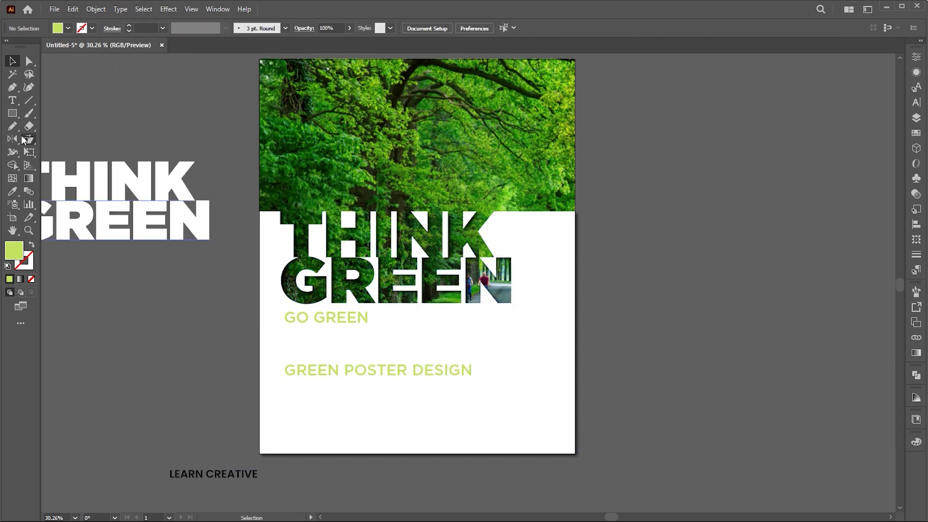
Step: Draw a long bar over GREEN POSTER DESIGN and fill it dark green #024C02
left_click(13, 114)
left_click_drag(253, 363, 477, 377)
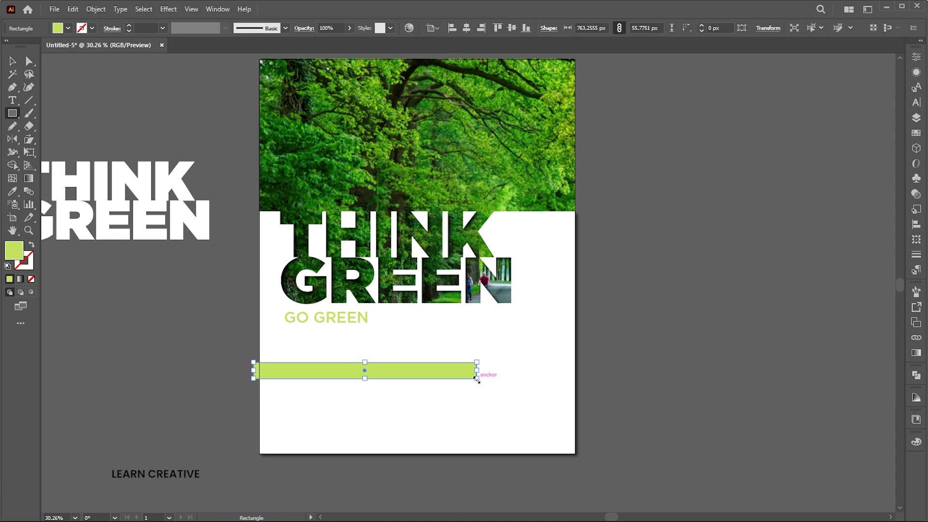
key("v")
scroll(507, 357, "up", 3)
key("i")
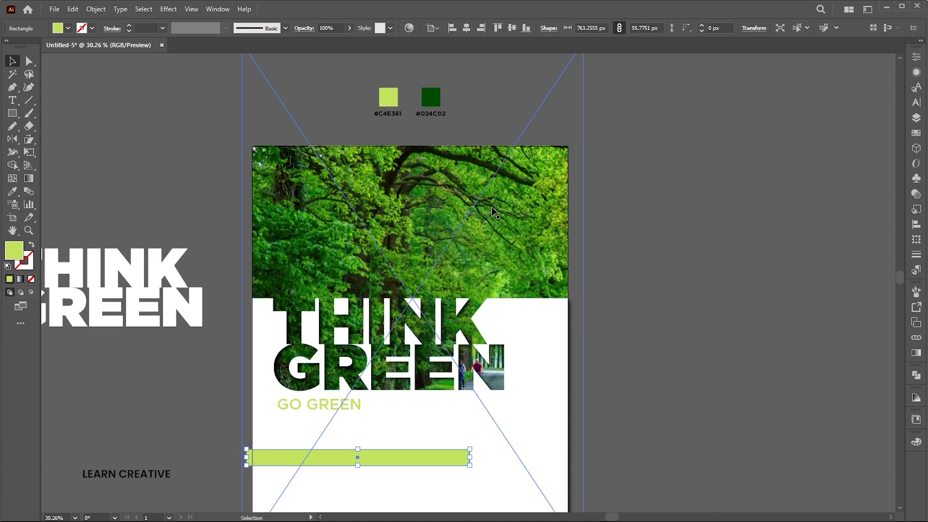
left_click(440, 93)
scroll(481, 281, "down", 3)
scroll(609, 363, "down", 4)
key("v")
left_click(609, 362)
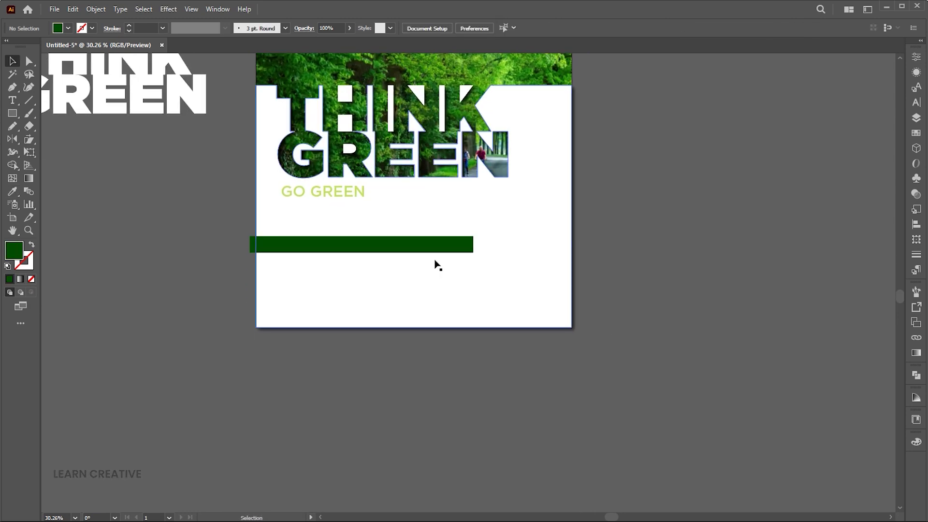
Step: Send the dark green bar behind the GREEN POSTER DESIGN text
left_click(435, 244)
right_click(440, 245)
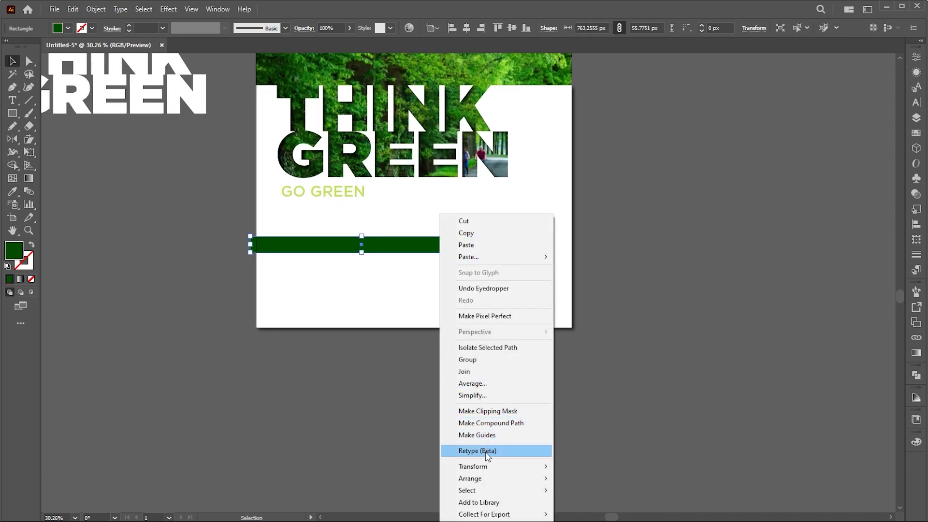
mouse_move(470, 479)
left_click(618, 502)
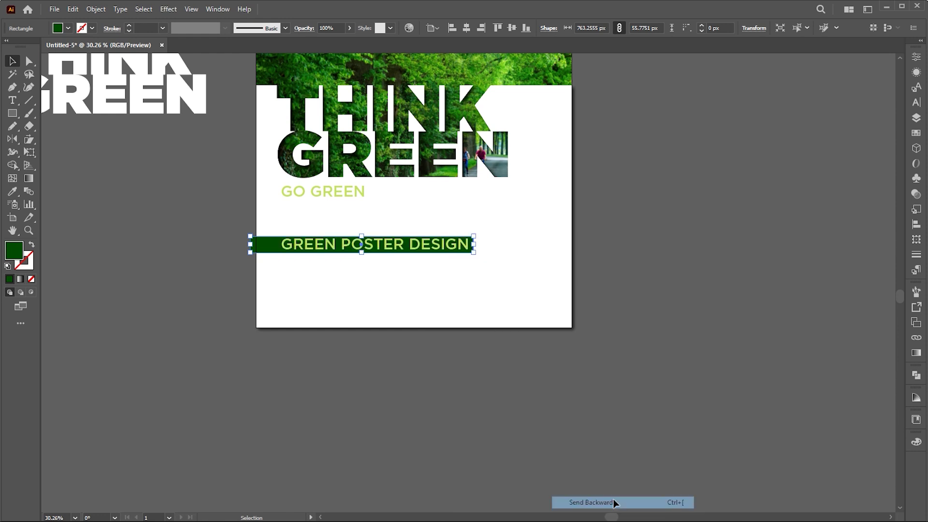
scroll(611, 291, "up", 3)
Step: Place a duplicate of the GREEN POSTER DESIGN text just below it
left_click(464, 316)
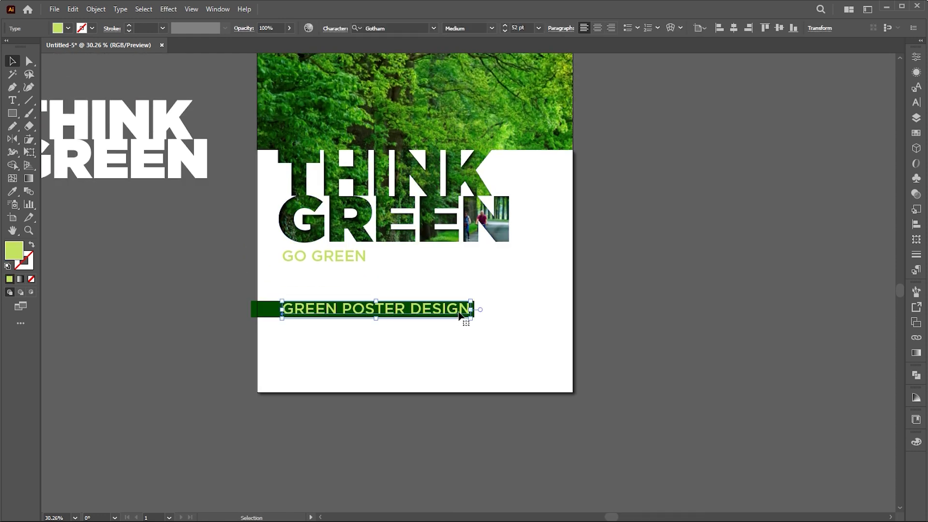
left_click(624, 317)
mouse_move(624, 317)
left_mouse_down()
mouse_move(608, 314)
mouse_move(616, 323)
left_mouse_up()
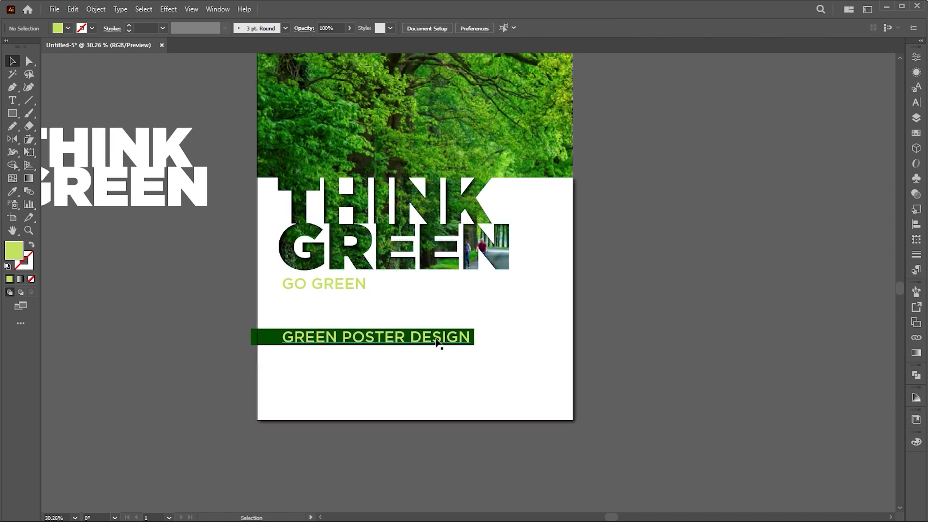
left_click_drag(440, 340, 438, 368)
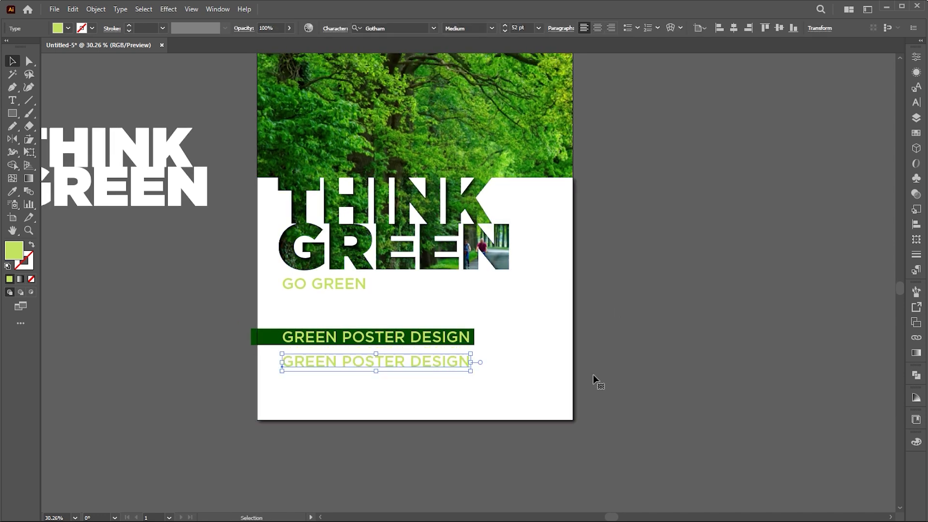
Step: Retype the copied line as 01/30/2025 and set it in Bebas
key("Return")
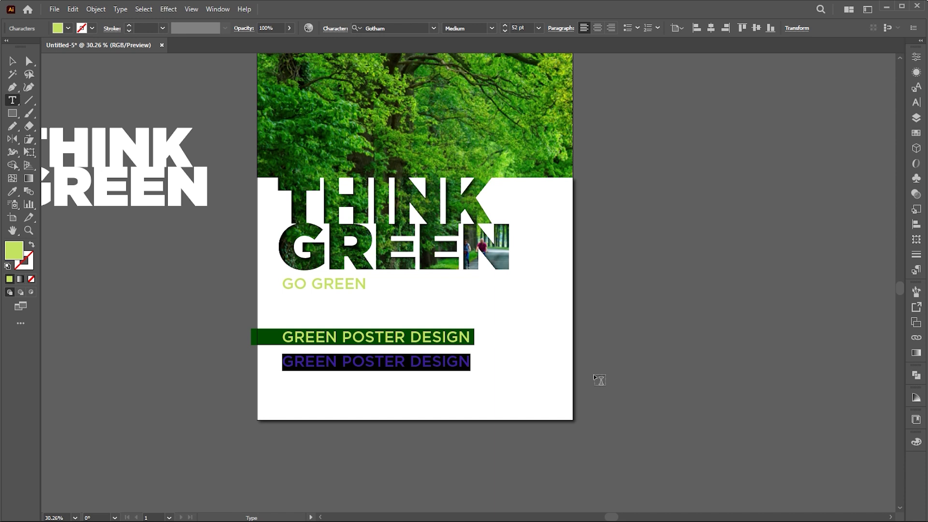
type("01/30/2025")
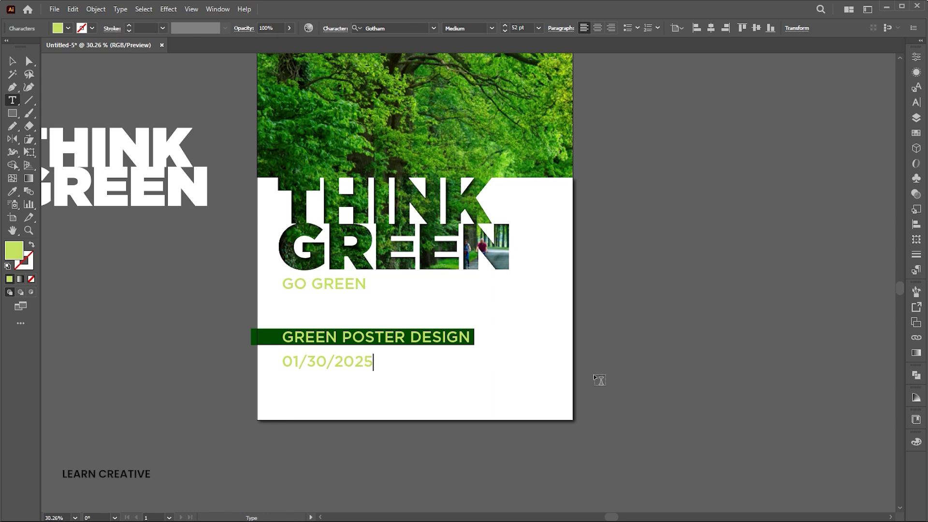
key("Escape")
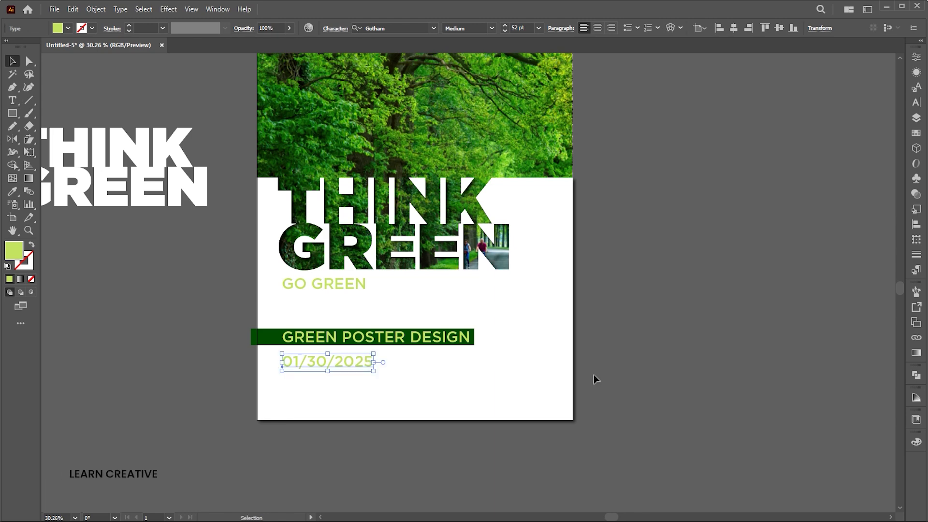
left_click(385, 29)
type("babas")
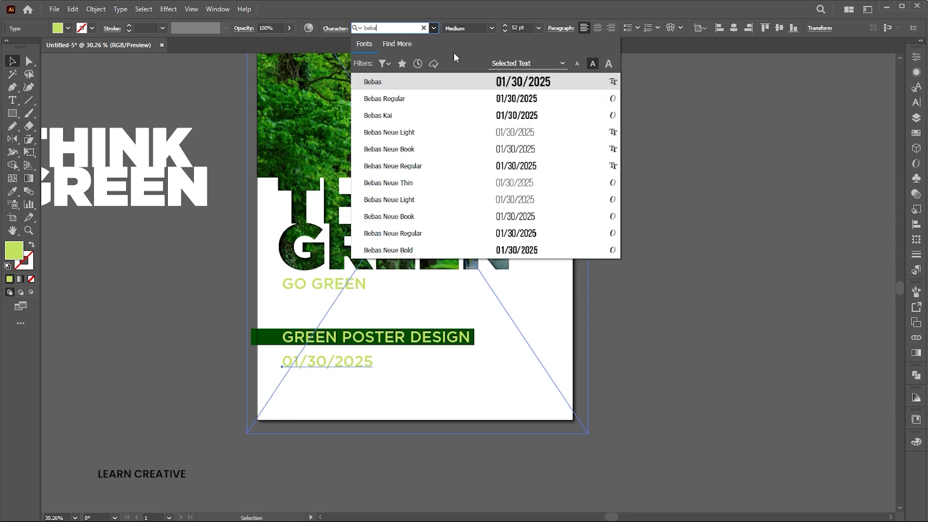
left_click(494, 83)
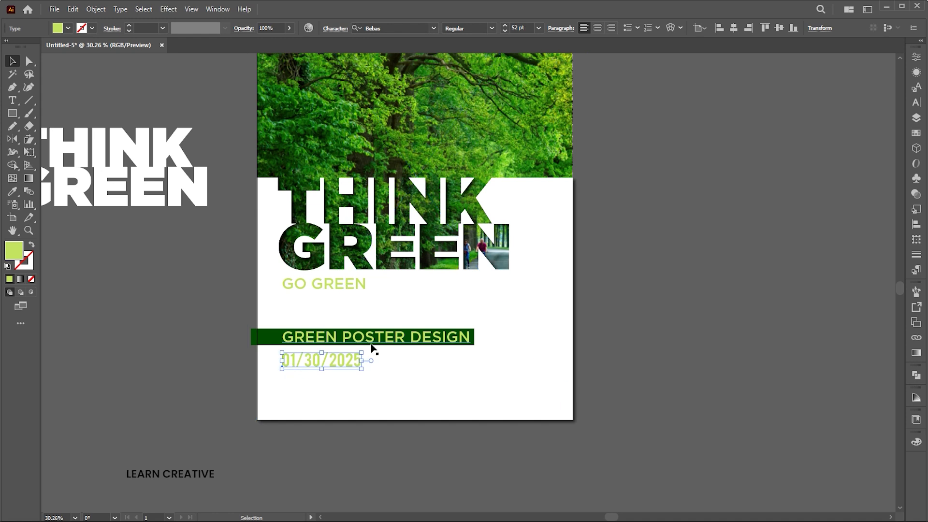
Step: Fill the date with the banner's dark green and scale it up
key("i")
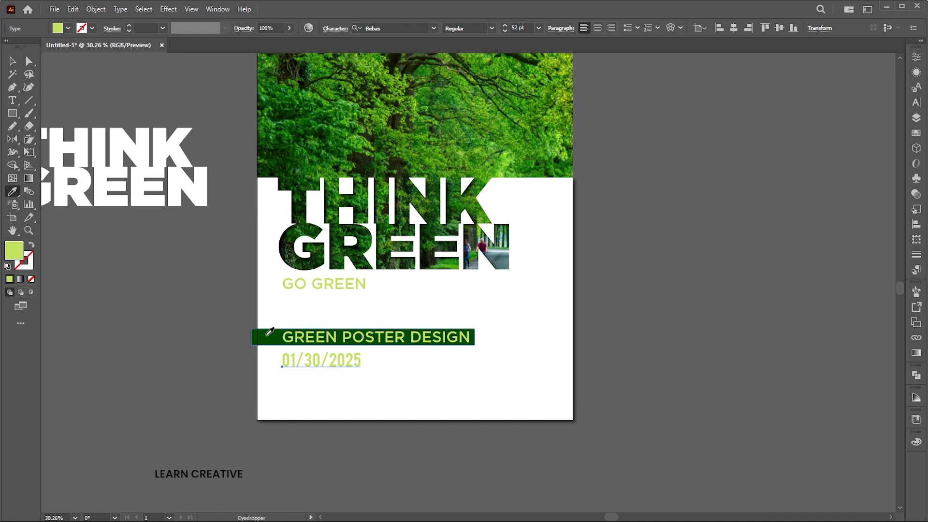
left_click(269, 332)
key("v")
mouse_move(361, 369)
left_mouse_down()
mouse_move(430, 384)
mouse_move(404, 379)
left_mouse_up()
left_click(615, 359)
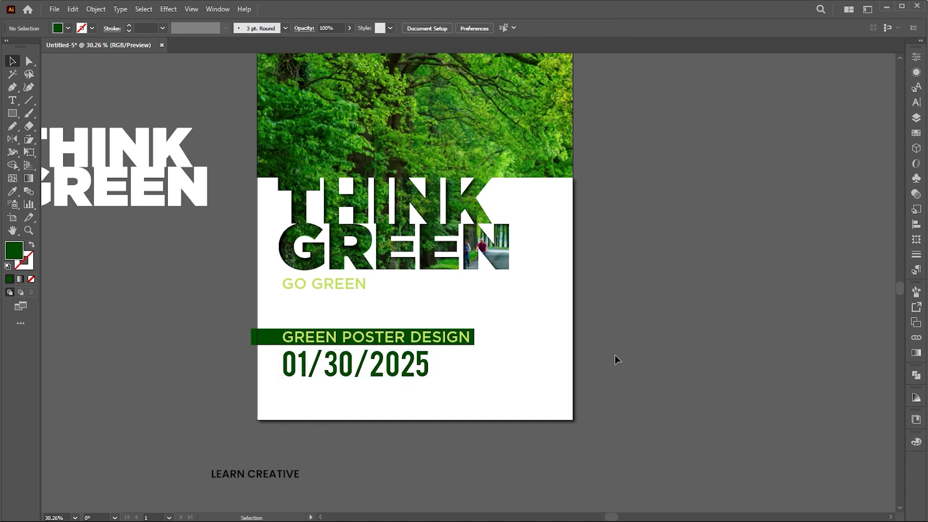
key("t")
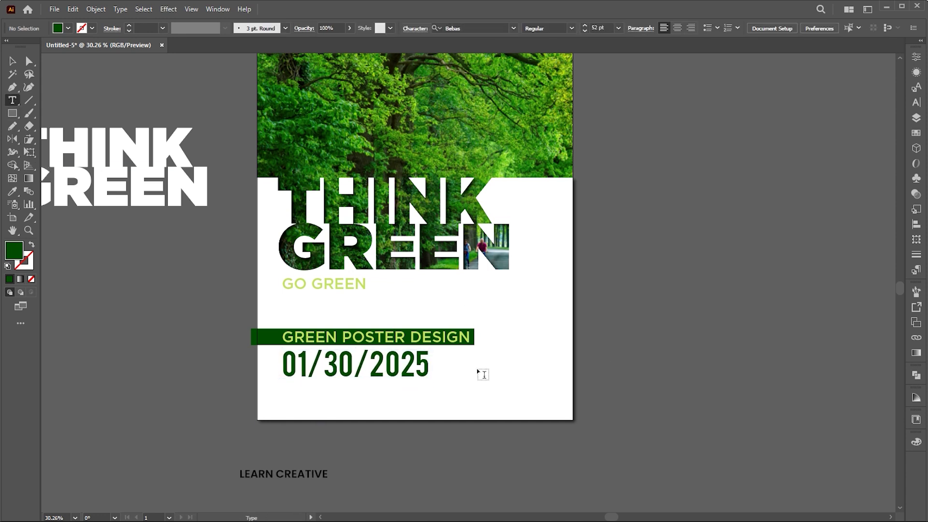
Step: Create a Lorem ipsum placeholder paragraph text area at 19 pt
left_click_drag(451, 364, 661, 430)
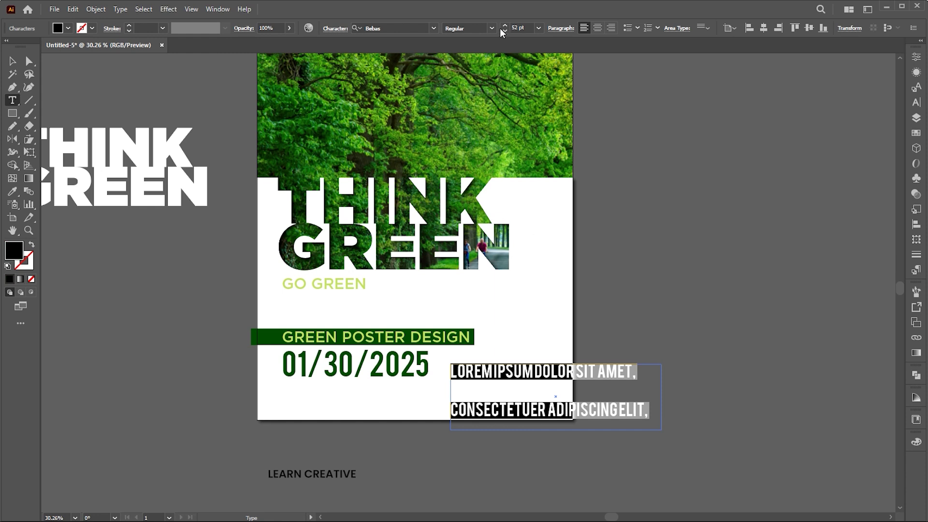
left_click(517, 28)
scroll(517, 28, "down", 10)
scroll(516, 28, "down", 20)
scroll(517, 27, "down", 9)
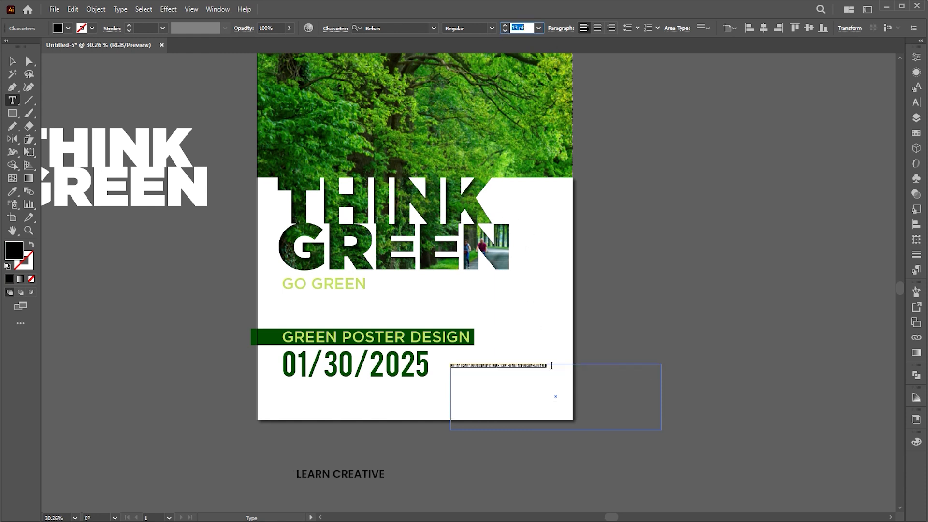
key("Return")
key("Escape")
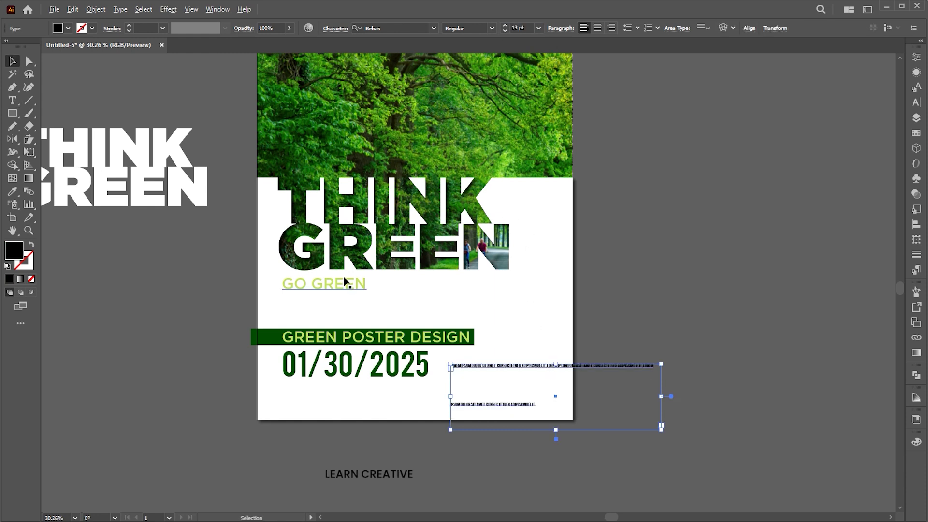
Step: Resize the paragraph box, set it in Bebas Neue Thin, and move it beside the date
left_click_drag(678, 398, 560, 397)
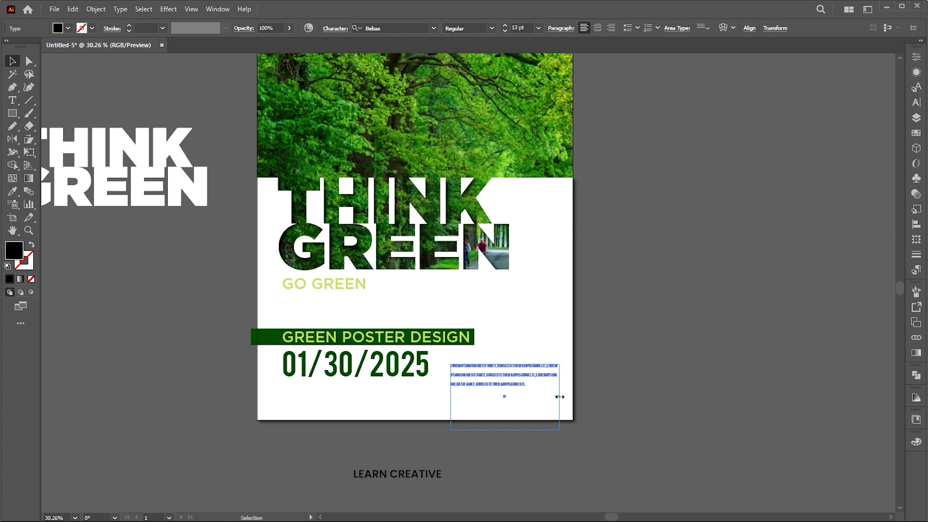
left_click_drag(505, 430, 507, 401)
left_click_drag(566, 395, 527, 371)
left_click(391, 28)
type("beba")
left_click(600, 182)
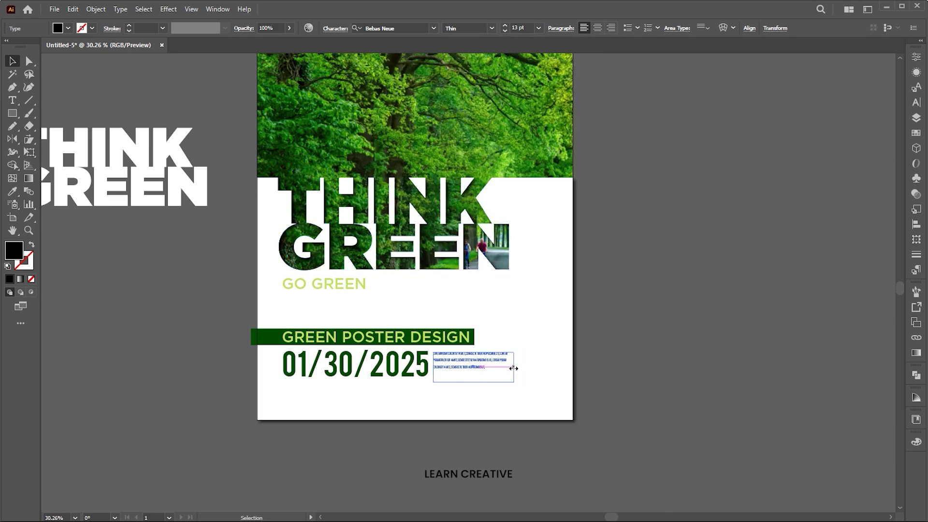
left_click_drag(514, 369, 486, 363)
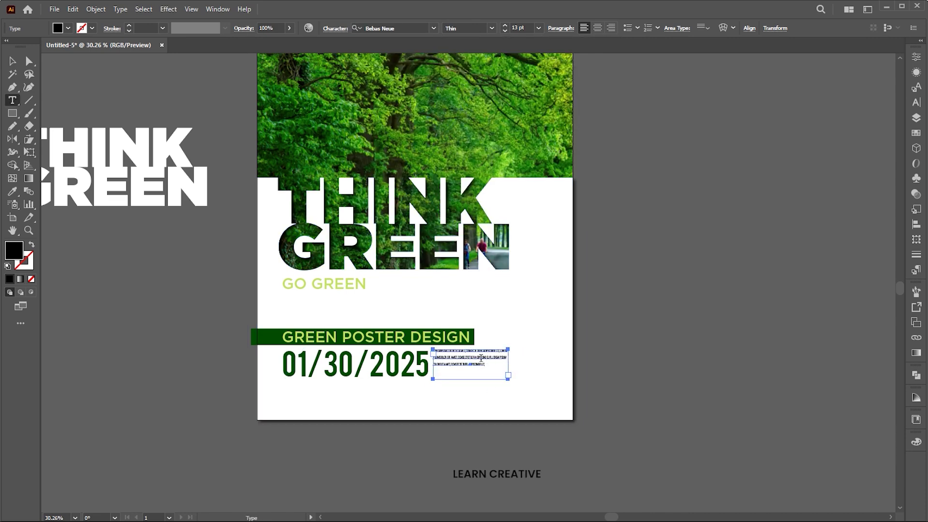
scroll(520, 27, "up", 6)
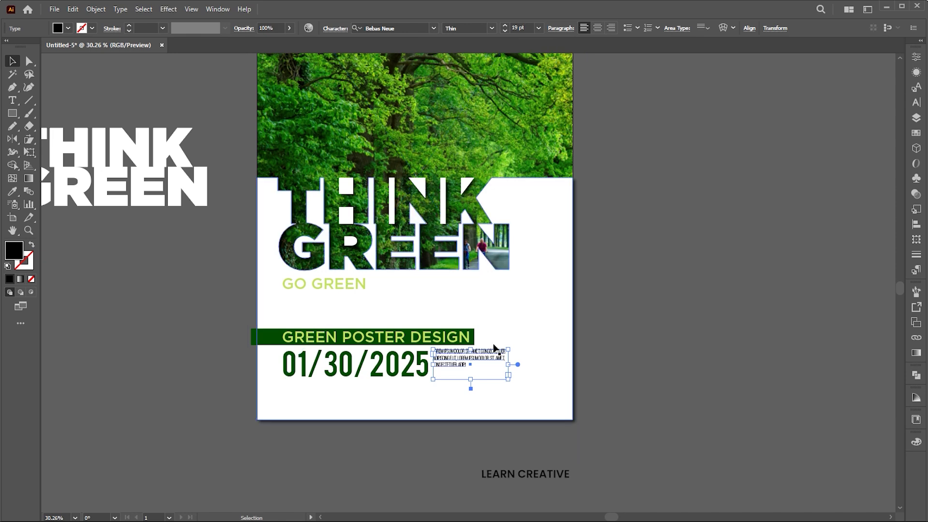
Step: Adjust the paragraph's hyphenation settings and widen its text box slightly
left_click(559, 27)
left_click(461, 137)
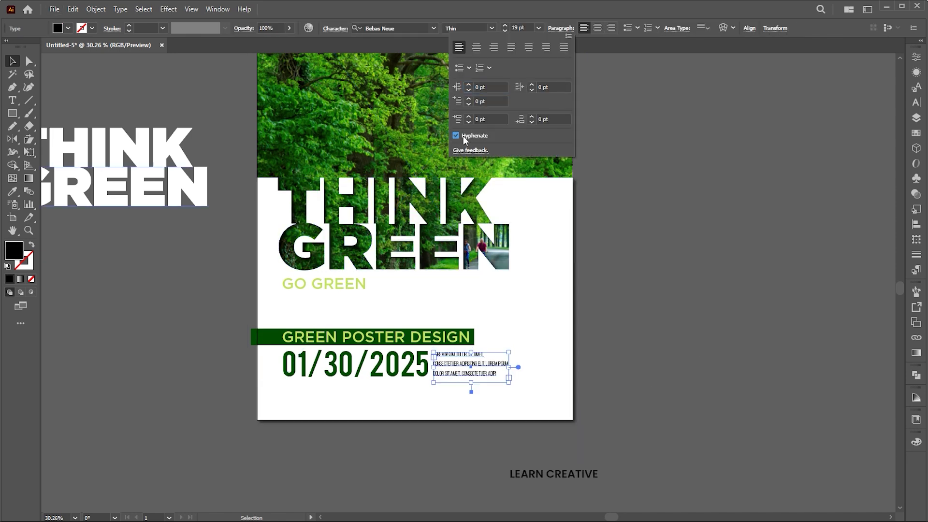
left_click(467, 380)
left_click(508, 372)
left_click_drag(512, 372, 515, 372)
left_click(682, 333)
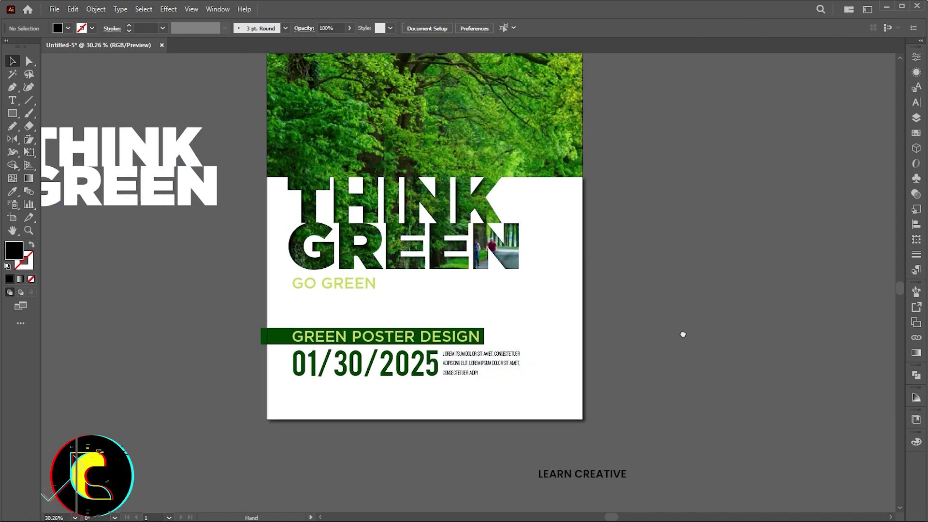
left_click(473, 378)
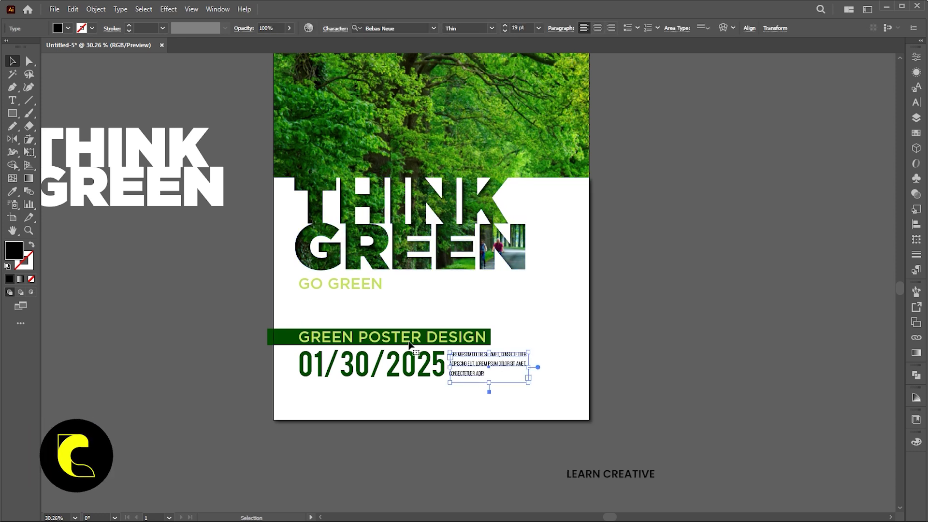
left_click(658, 323)
left_click_drag(624, 300, 607, 306)
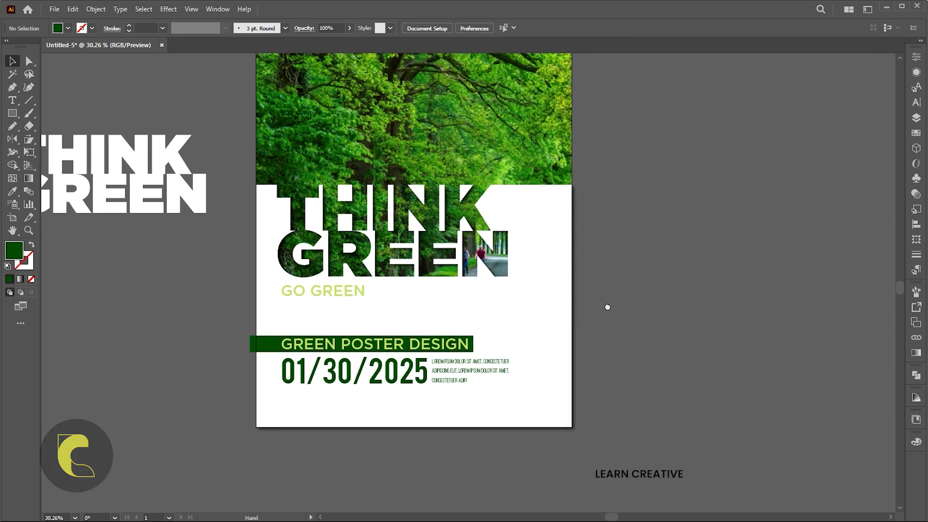
Step: Copy the heading below the date, fill it dark green, and retype it as LEARN CREATIVE
left_click_drag(376, 353, 378, 399)
key("i")
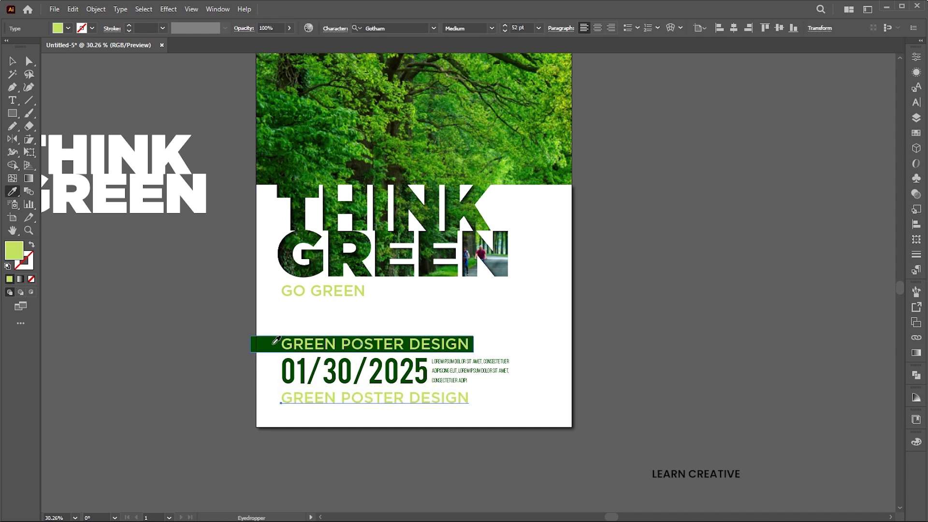
left_click(362, 345)
double_click(384, 399)
key("ctrl+a")
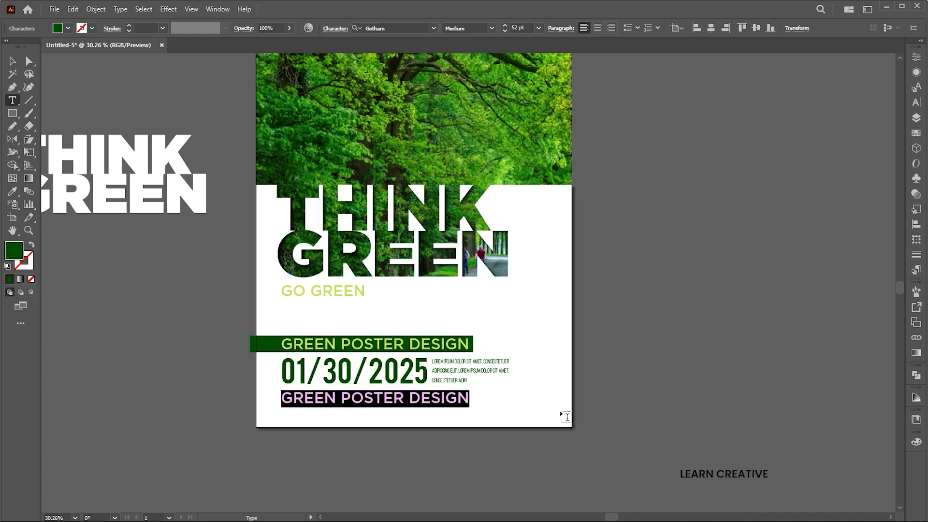
key("BackSpace")
type("LEARN CREATIVE")
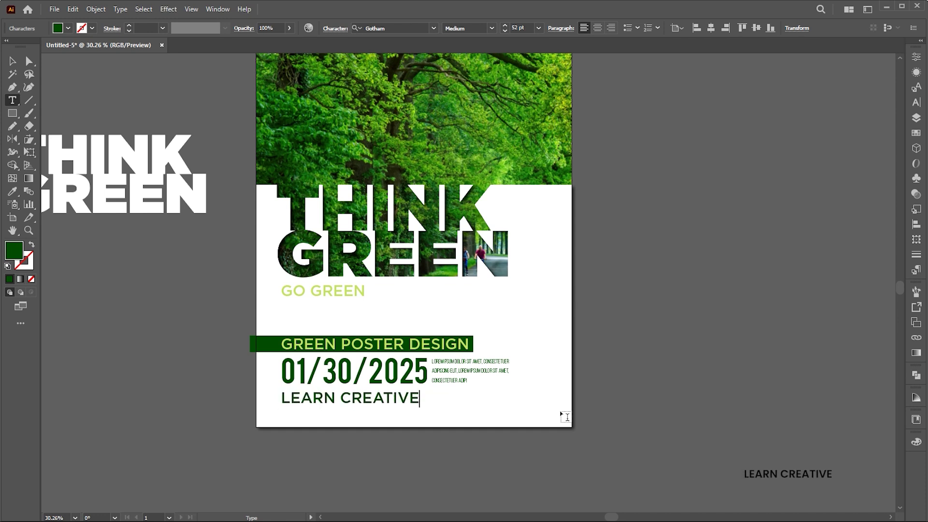
key("Escape")
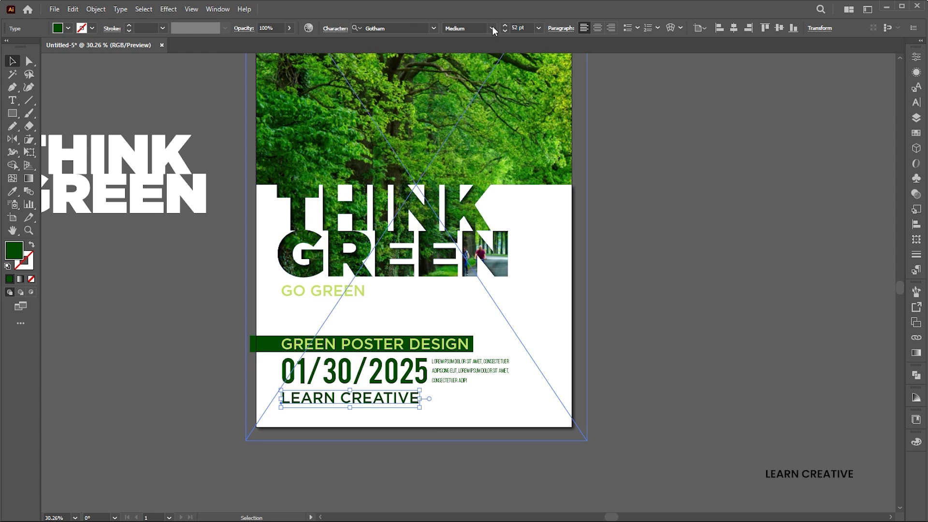
Step: Set LEARN CREATIVE to Gotham Black, shrink it slightly, and move it lower
left_click(492, 28)
left_click(469, 179)
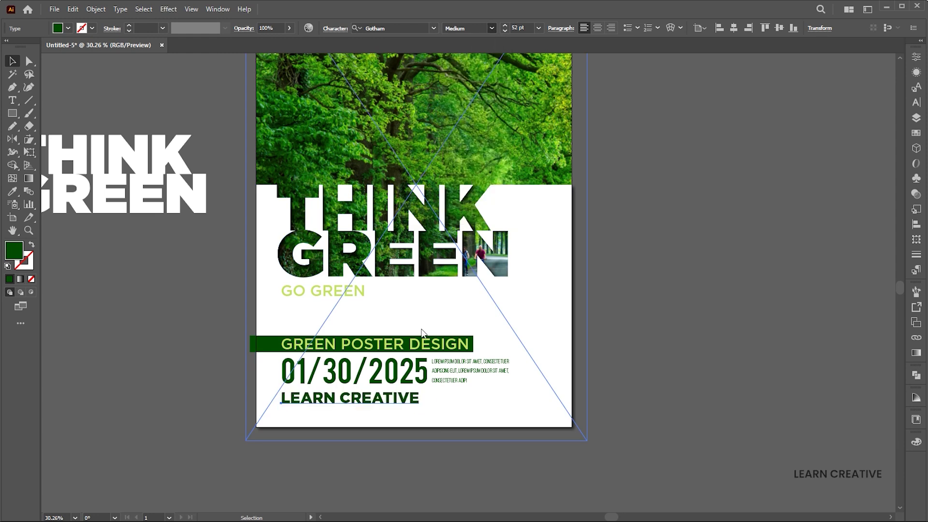
left_click(331, 398)
left_click_drag(380, 396, 376, 399)
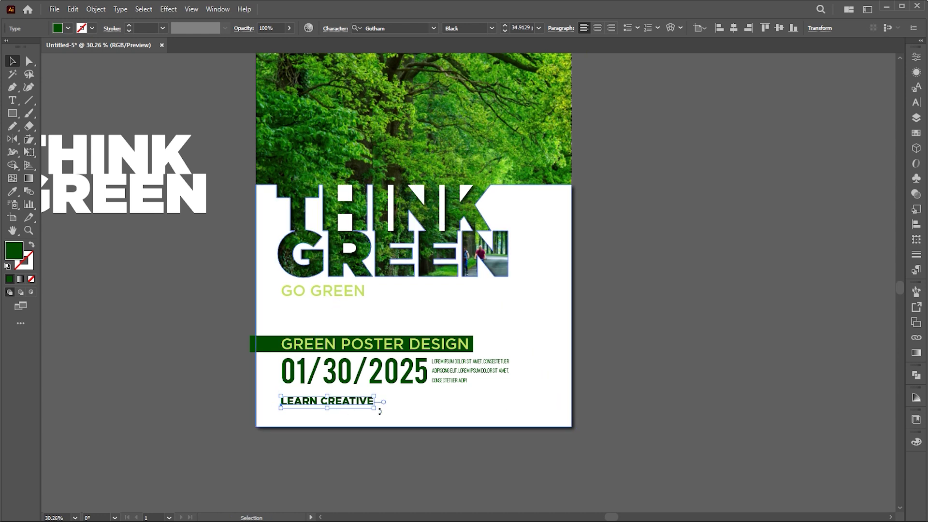
left_click(602, 361)
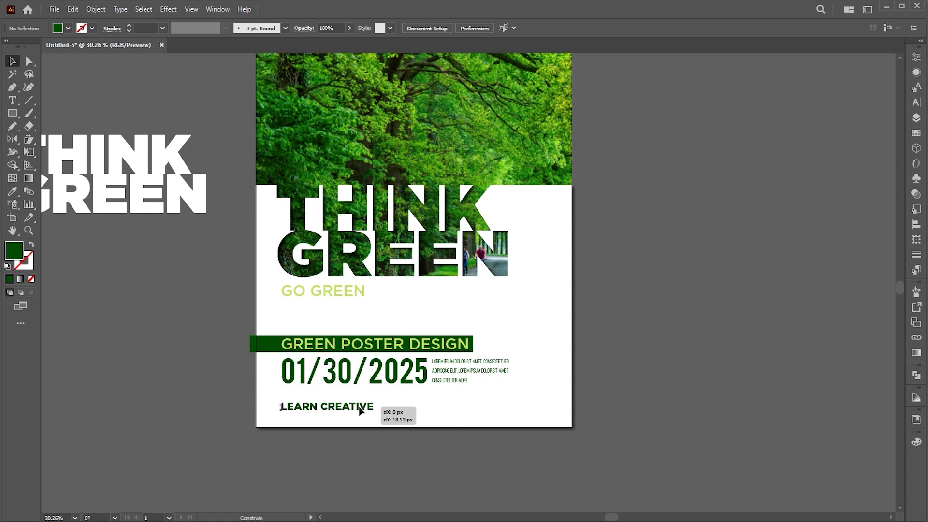
left_click_drag(359, 407, 360, 407)
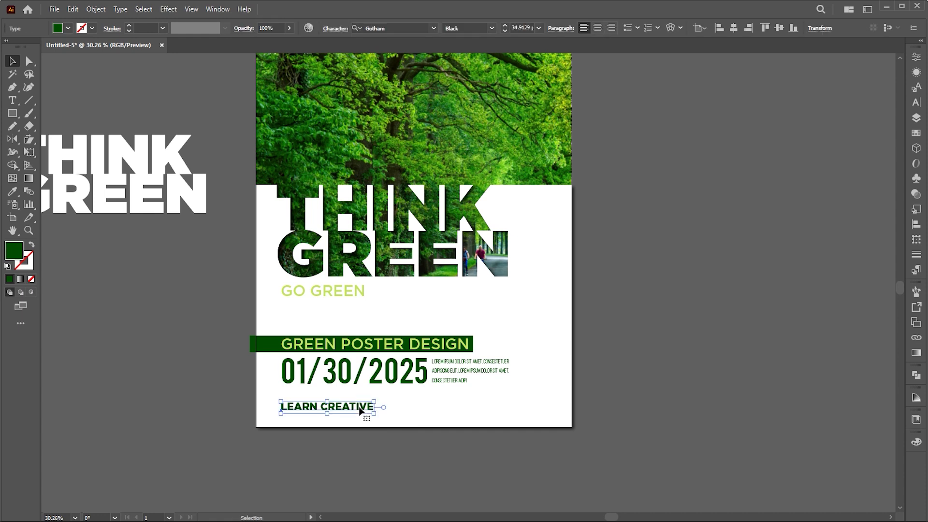
left_click(620, 365)
left_click_drag(620, 365, 580, 351)
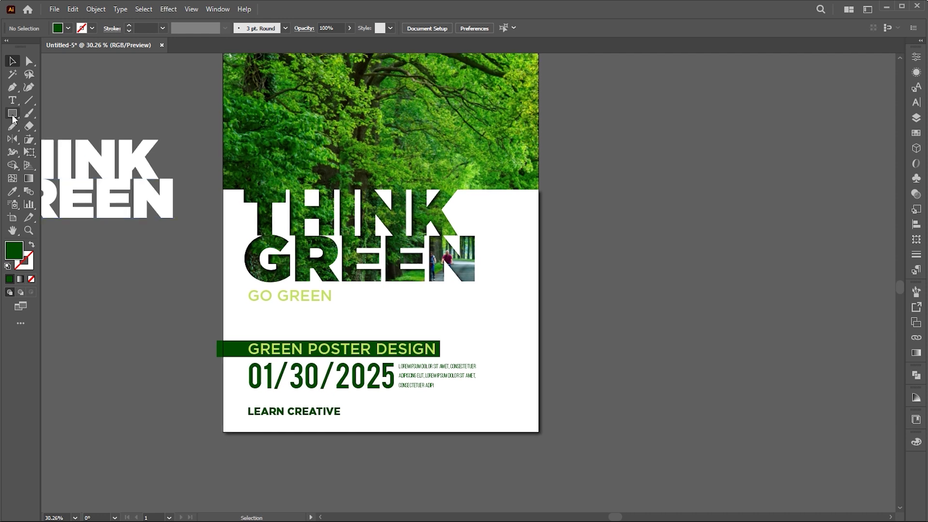
Step: Shape a dark green square into a rotated leaf at the poster's lower right
left_click_drag(642, 281, 687, 325)
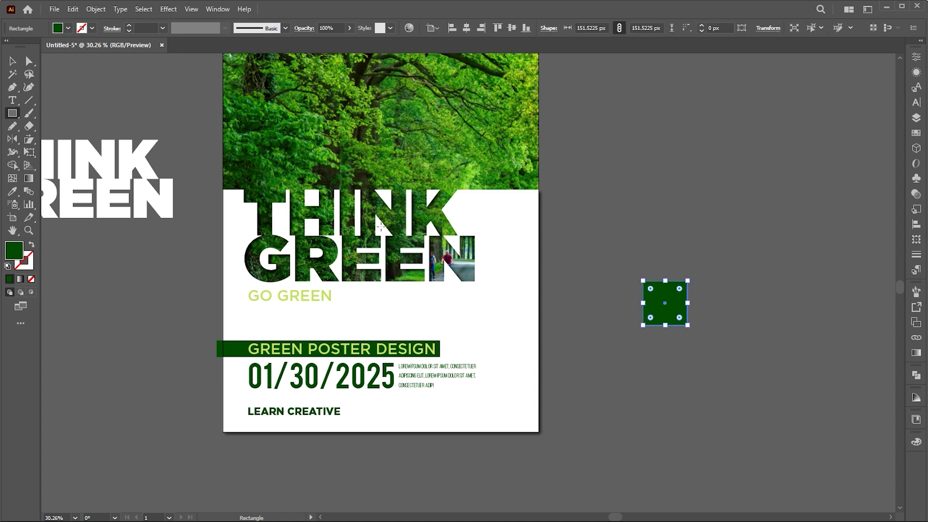
left_click(29, 61)
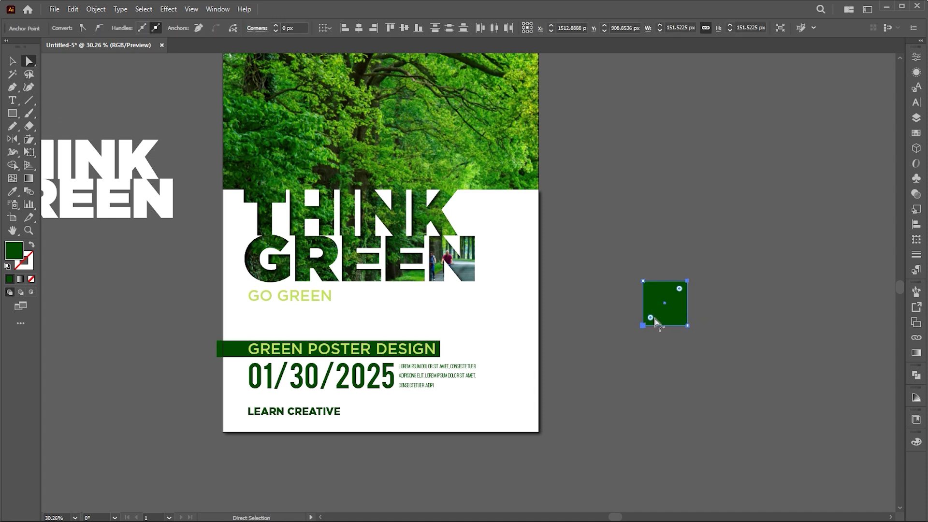
left_click_drag(654, 318, 686, 278)
key("v")
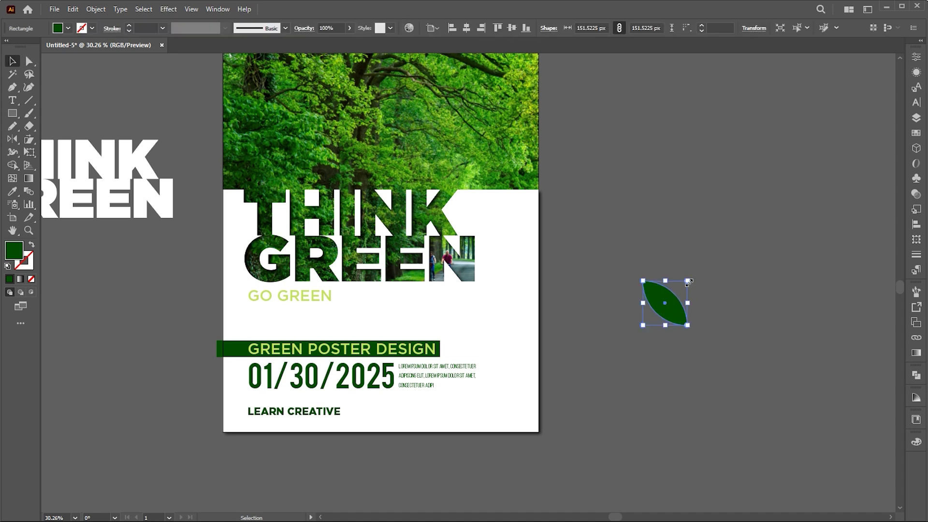
left_click_drag(695, 281, 698, 327)
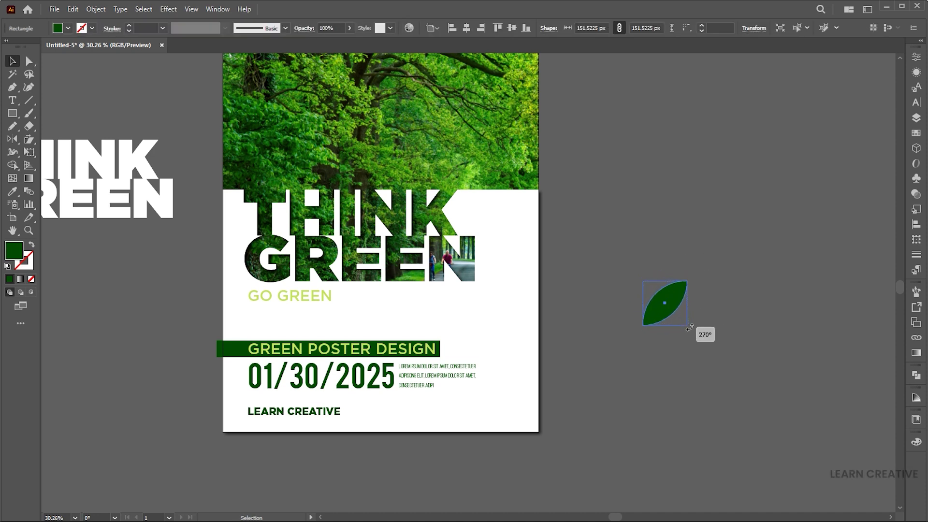
left_click(684, 338)
left_click_drag(642, 321, 458, 444)
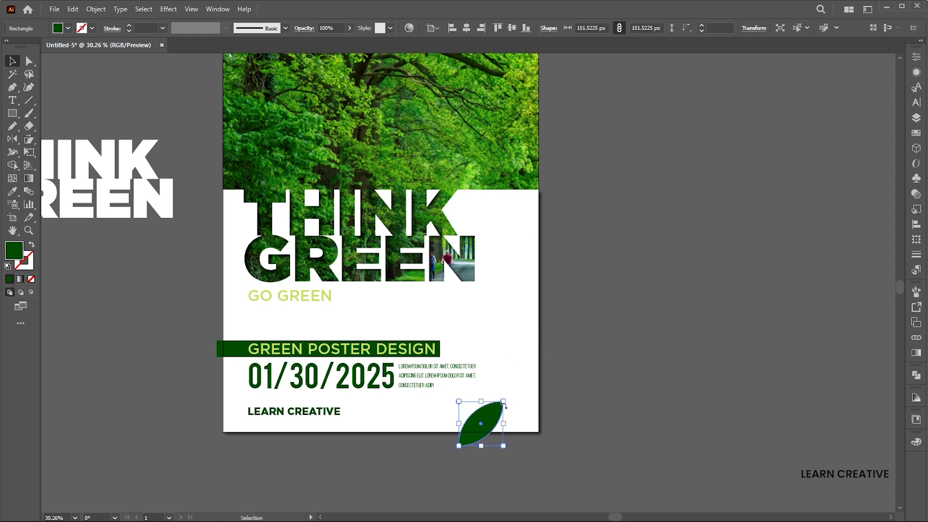
Step: Copy the leaf beside GREEN, colour it GO GREEN's light green, and shrink it
mouse_move(506, 401)
left_mouse_down()
mouse_move(516, 388)
mouse_move(521, 294)
left_mouse_up()
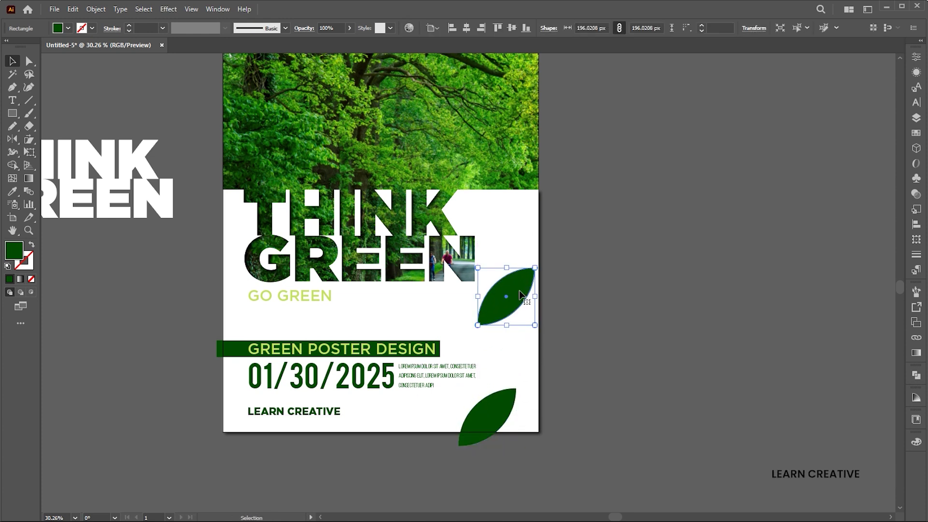
key("i")
left_click(303, 298)
key("v")
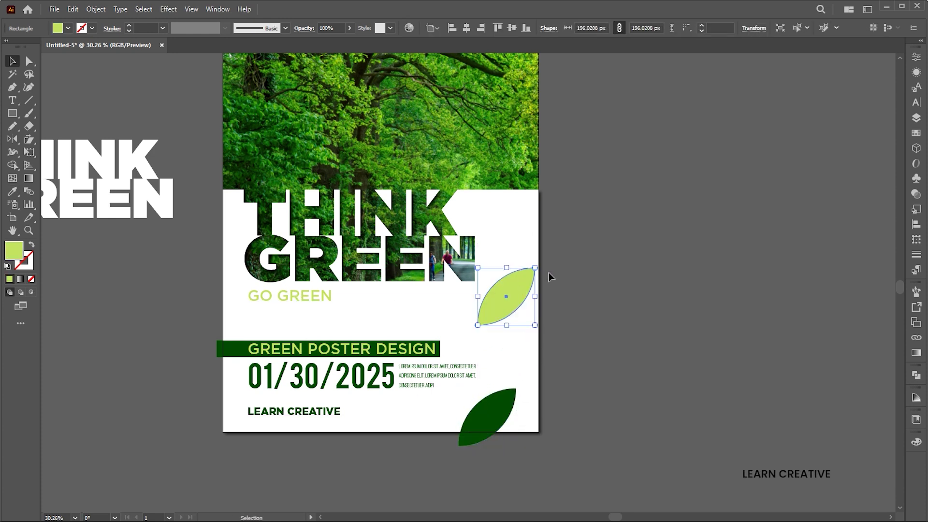
left_click_drag(535, 269, 511, 291)
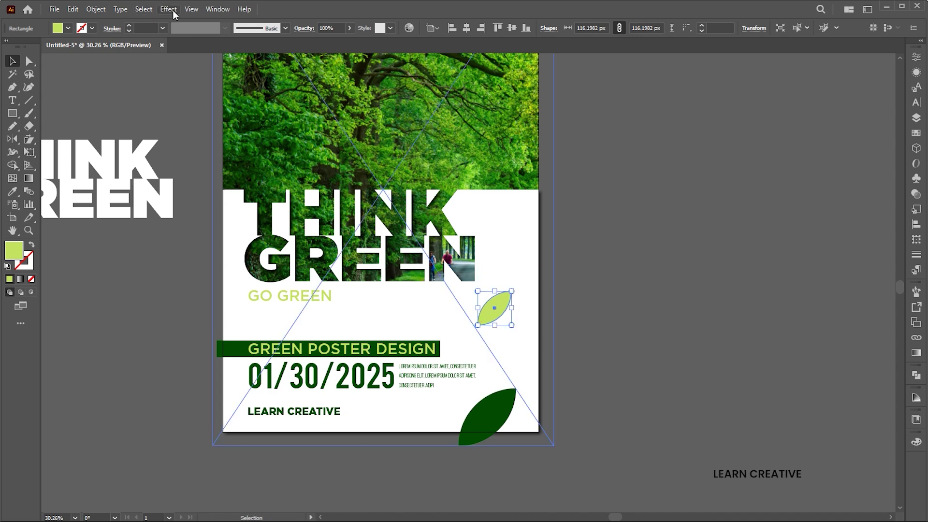
Step: Apply a Gaussian Blur to the light green leaf and shrink it slightly
left_click(174, 12)
mouse_move(218, 191)
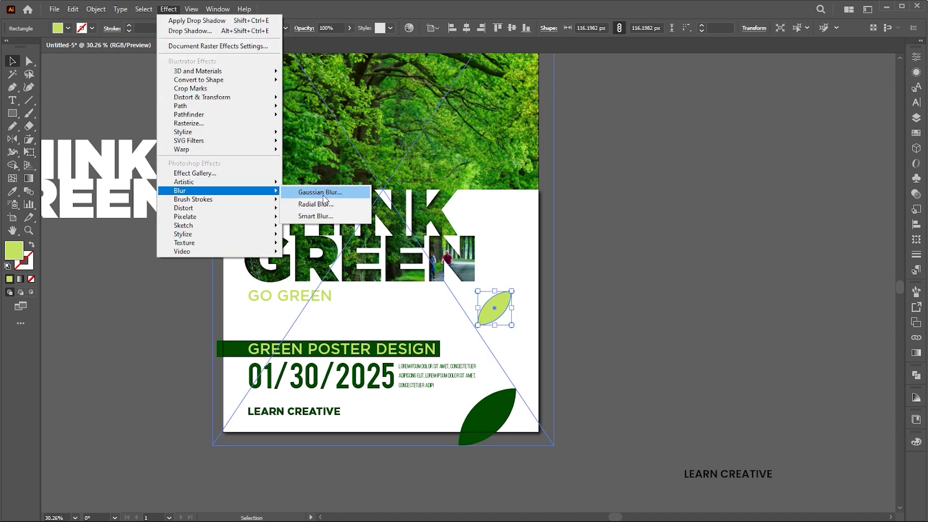
left_click(320, 192)
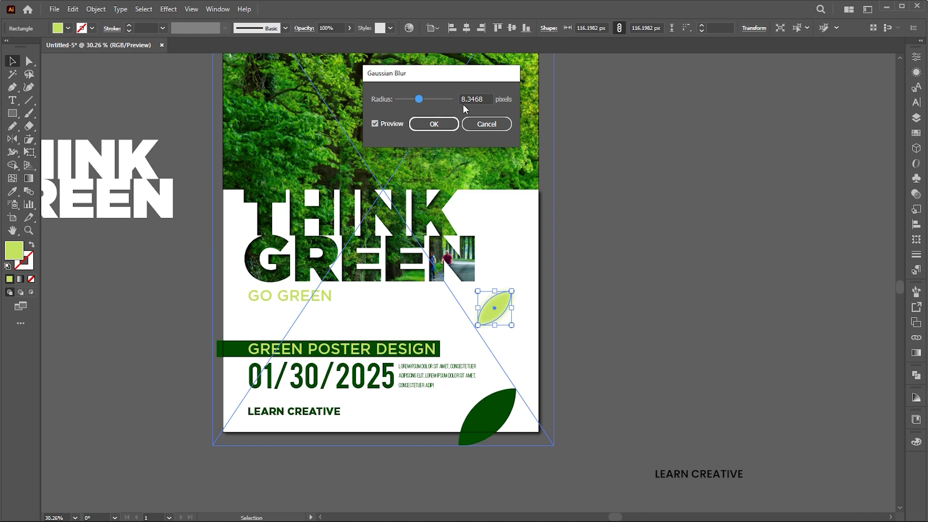
left_click(434, 124)
mouse_move(512, 291)
left_mouse_down()
mouse_move(487, 228)
mouse_move(473, 252)
left_mouse_up()
left_click(611, 316)
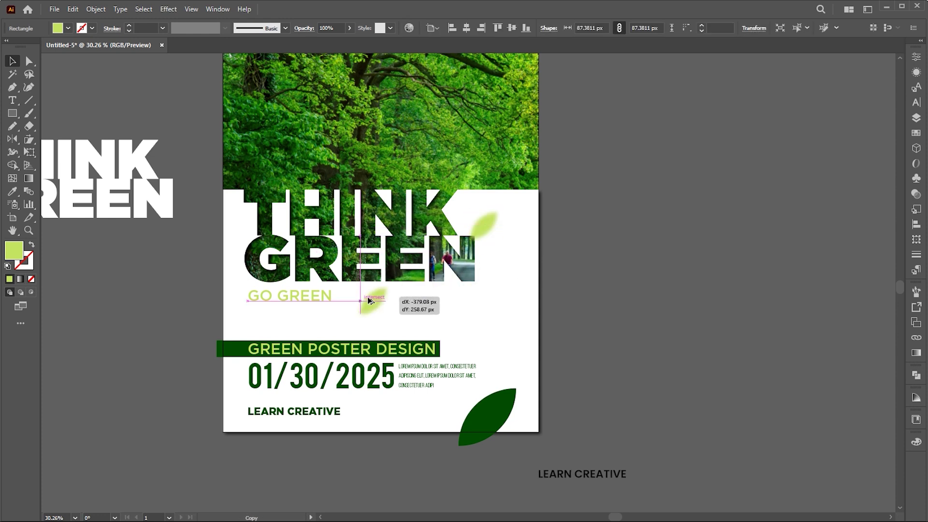
Step: Place a small blurred leaf copy beside GO GREEN and curve its right edge
left_click_drag(473, 252, 358, 295)
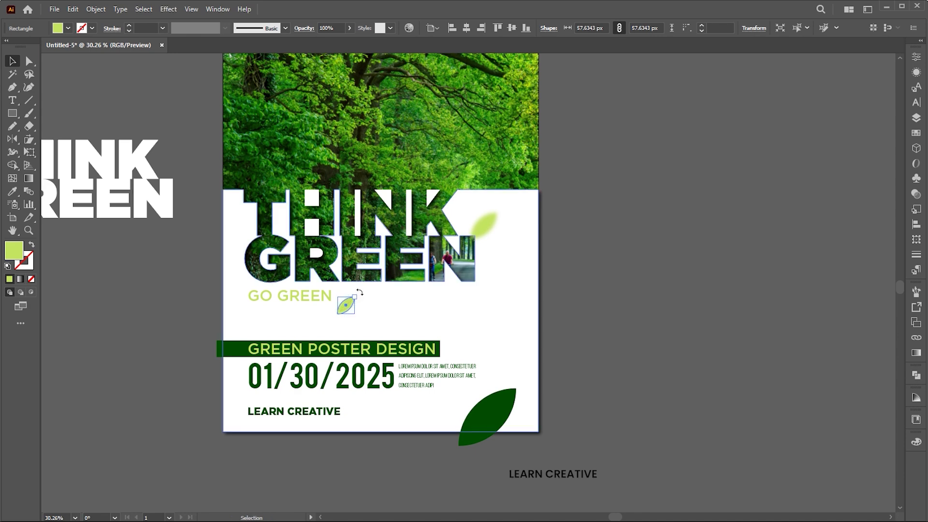
left_click(394, 326)
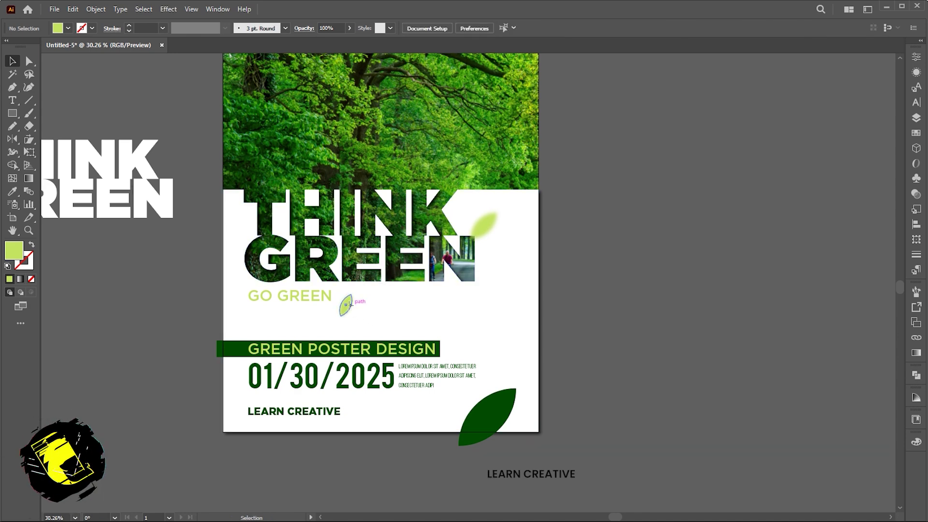
key("a")
left_click(347, 304)
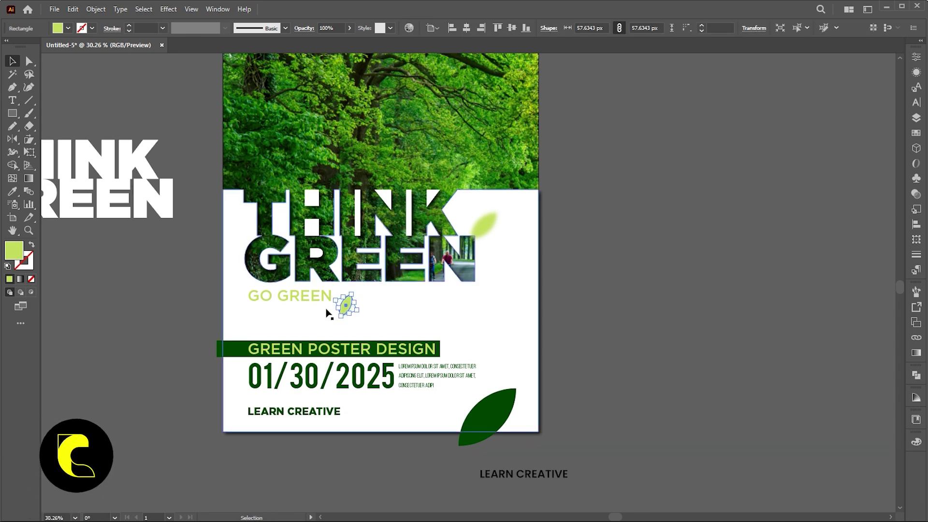
scroll(325, 315, "up", 5, "alt")
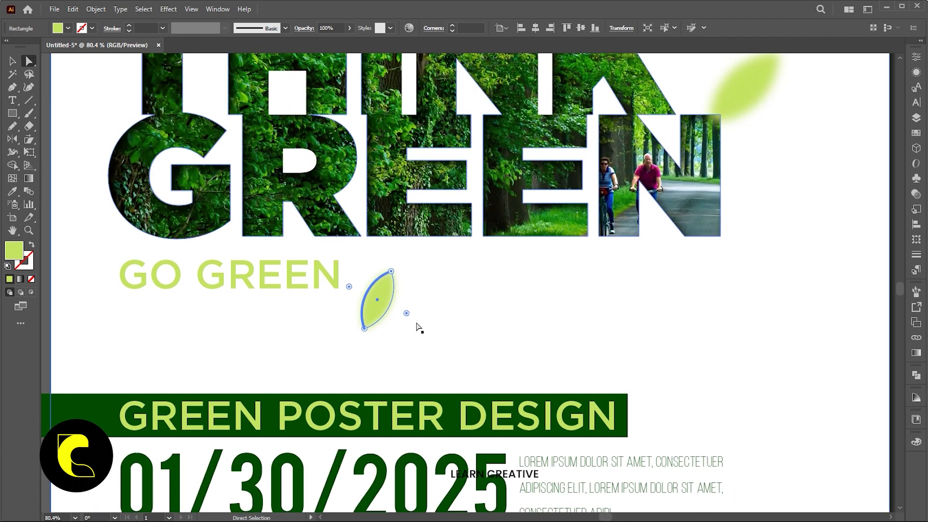
left_click_drag(393, 310, 376, 311)
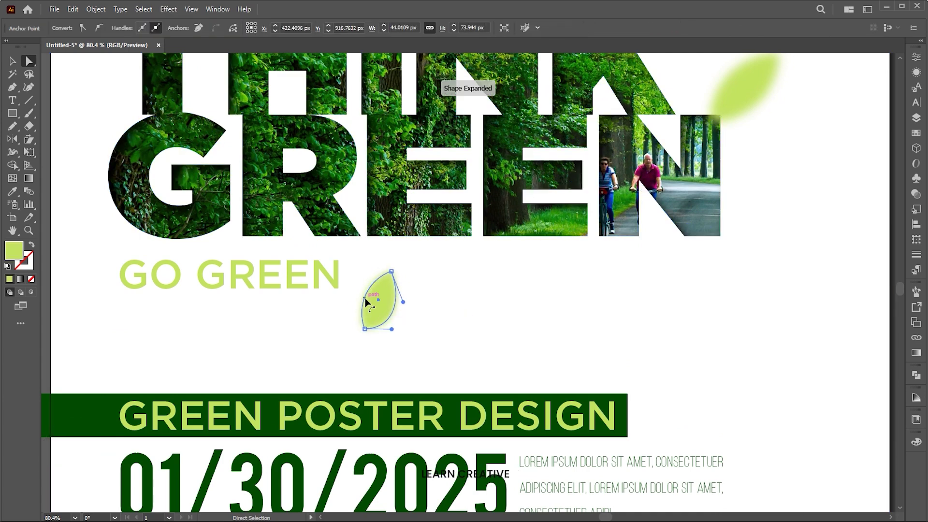
left_click(443, 317)
key("z")
left_click(428, 295, "alt")
key("ctrl+0")
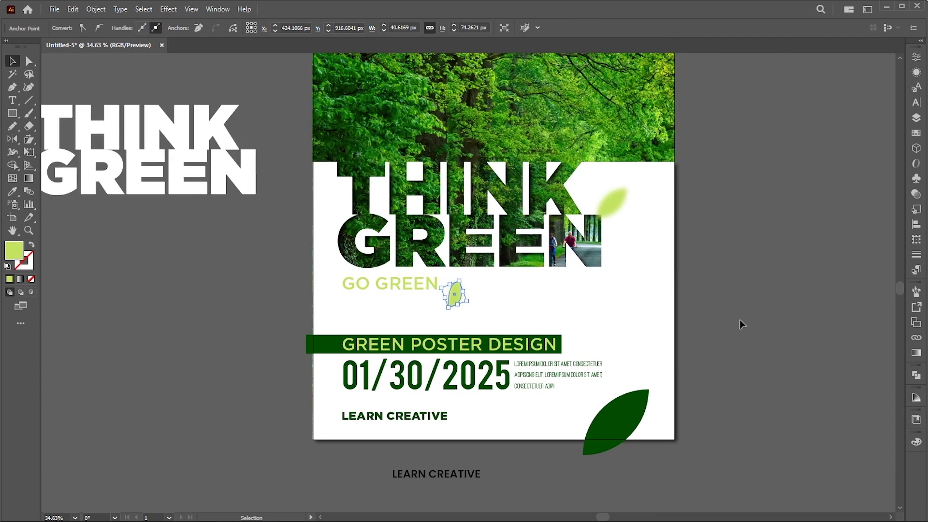
key("v")
Step: Add a smaller blurred leaf copy at the left edge near THINK
mouse_move(410, 328)
left_mouse_down()
mouse_move(309, 290)
mouse_move(298, 225)
left_mouse_up()
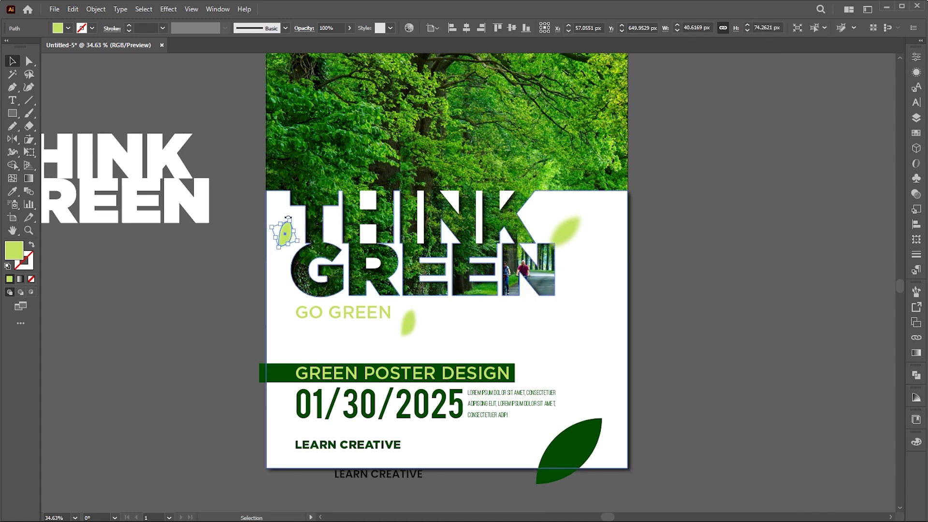
left_click_drag(288, 217, 276, 230)
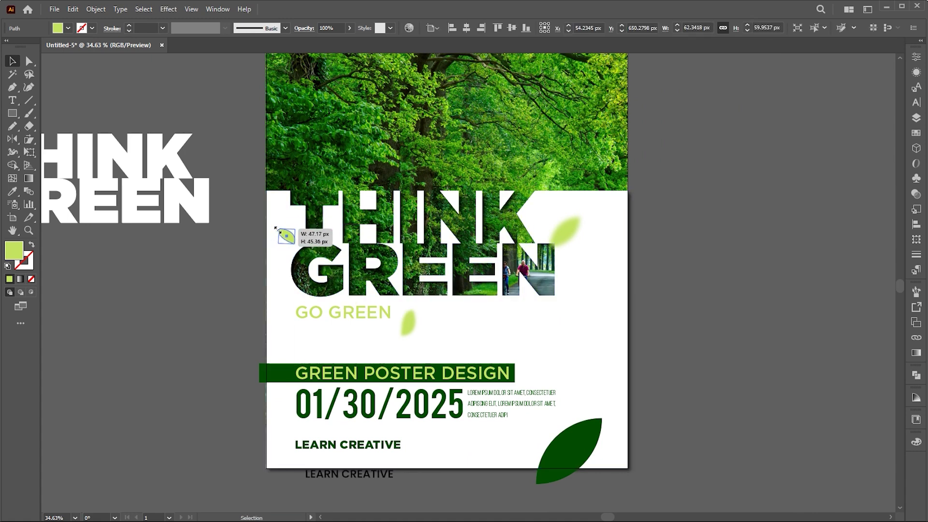
left_click(577, 309)
scroll(665, 305, "down", 1)
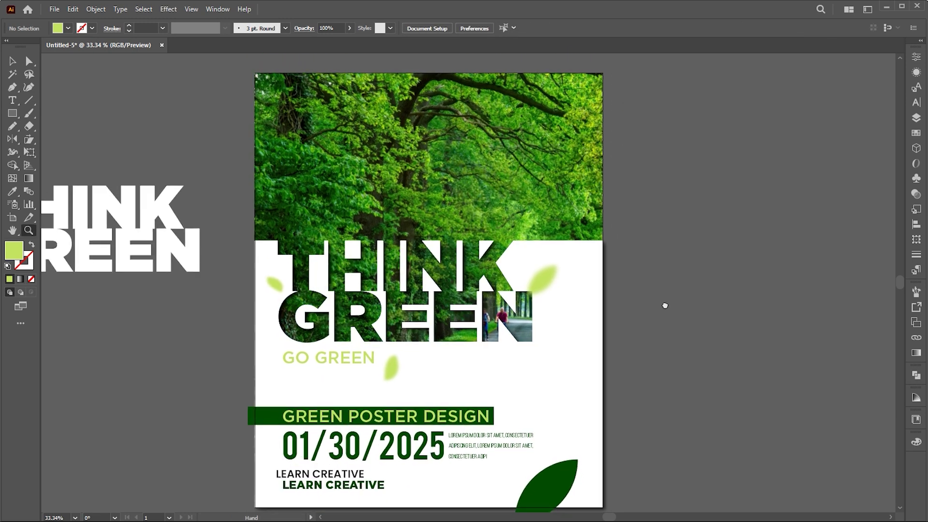
Step: Draw a rectangle over the poster's top and give it a vertical gradient fill
left_click_drag(666, 305, 653, 308)
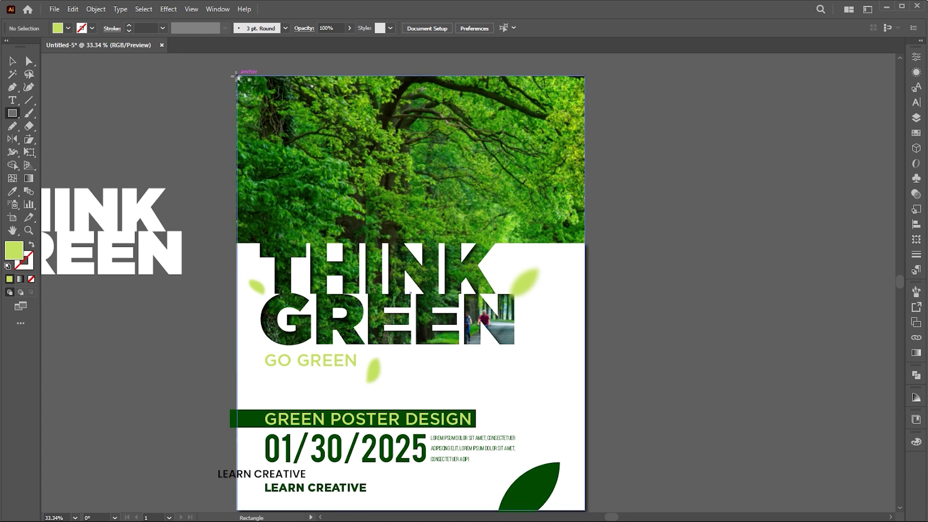
left_click_drag(237, 76, 585, 226)
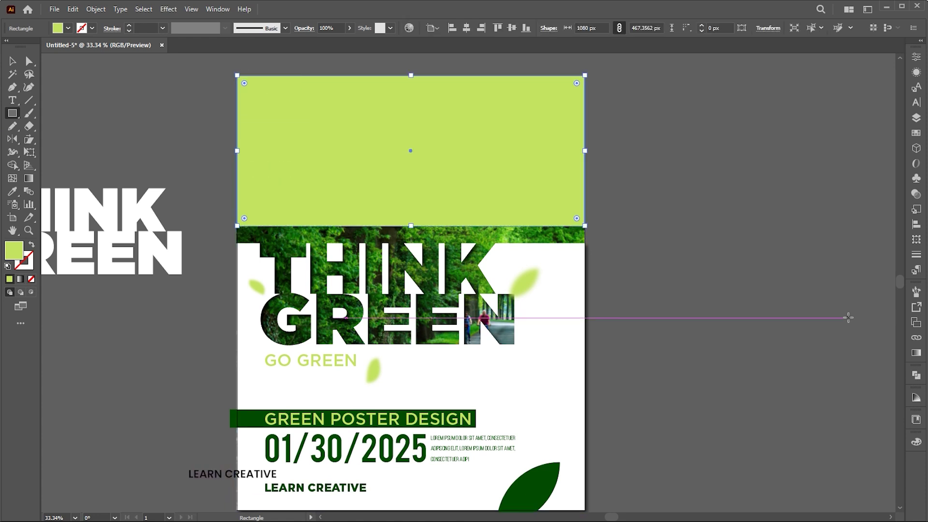
left_click(910, 355)
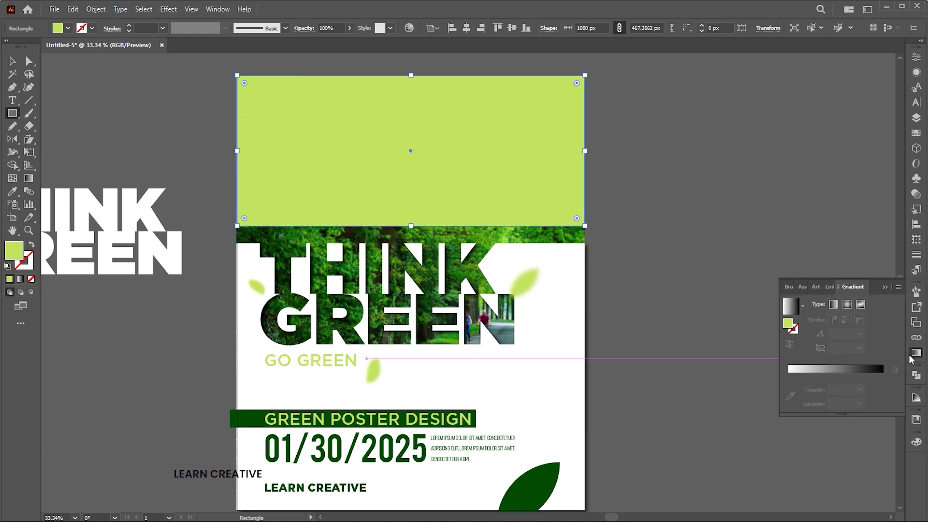
left_click(791, 307)
key("g")
mouse_move(493, 182)
left_mouse_down()
mouse_move(495, 266)
mouse_move(496, 87)
left_mouse_up()
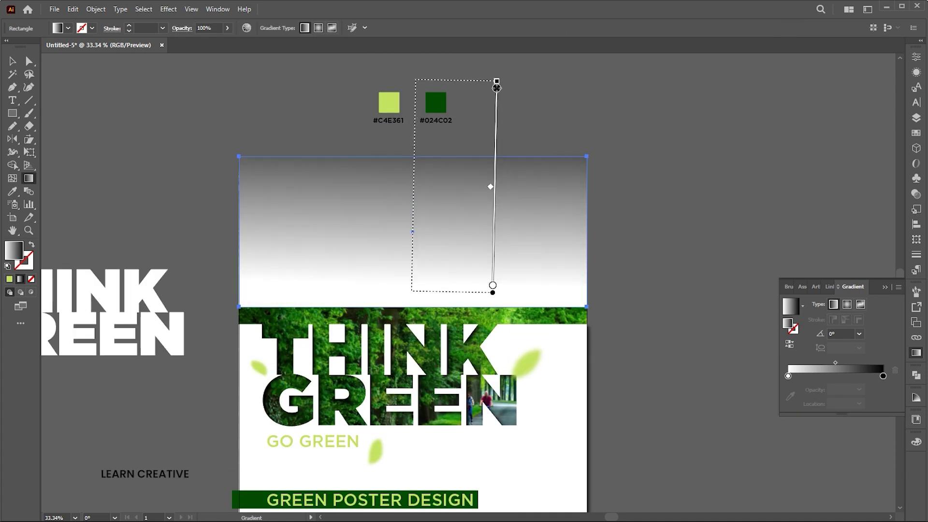
key("v")
Step: Set the gradient rectangle's blend mode to Multiply in the Transparency panel
left_click(916, 193)
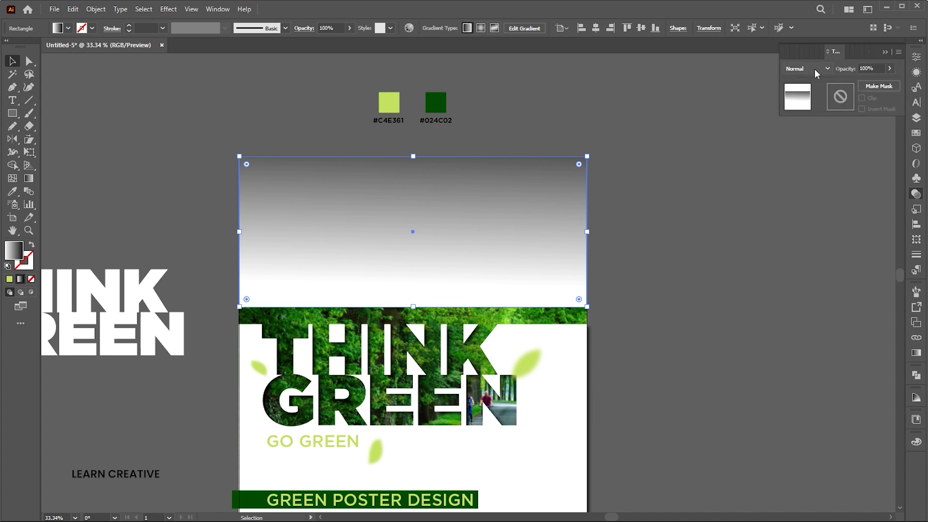
left_click(816, 71)
left_click(810, 109)
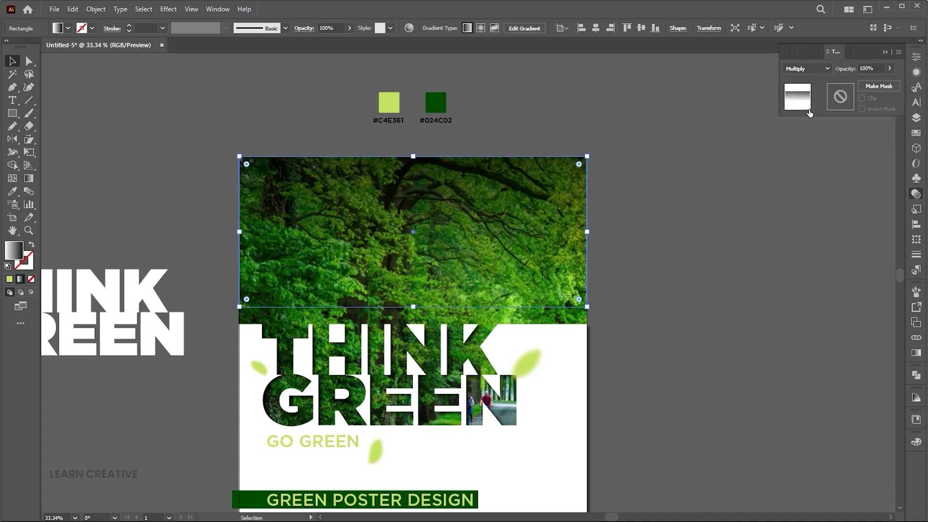
left_click(728, 220)
scroll(655, 245, "down", 1)
scroll(609, 226, "down", 2)
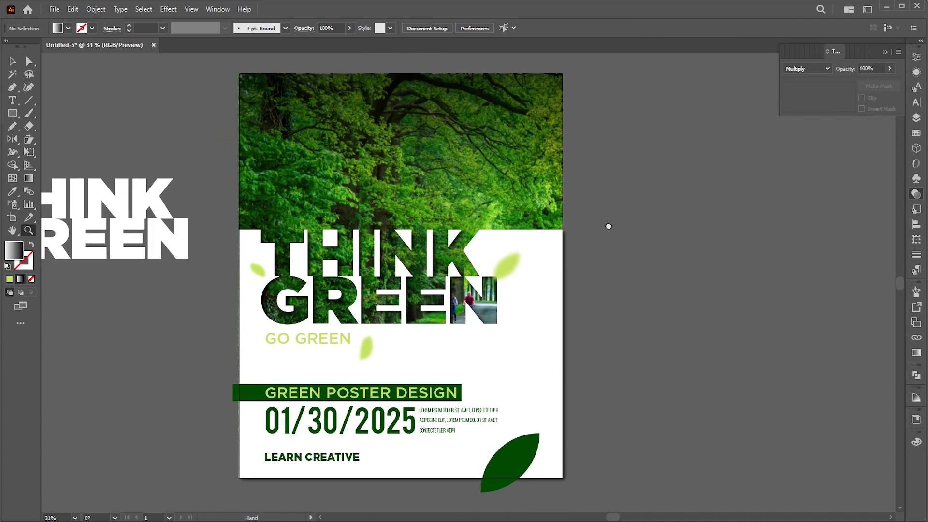
scroll(577, 387, "up", 1)
key("v")
left_click(516, 461)
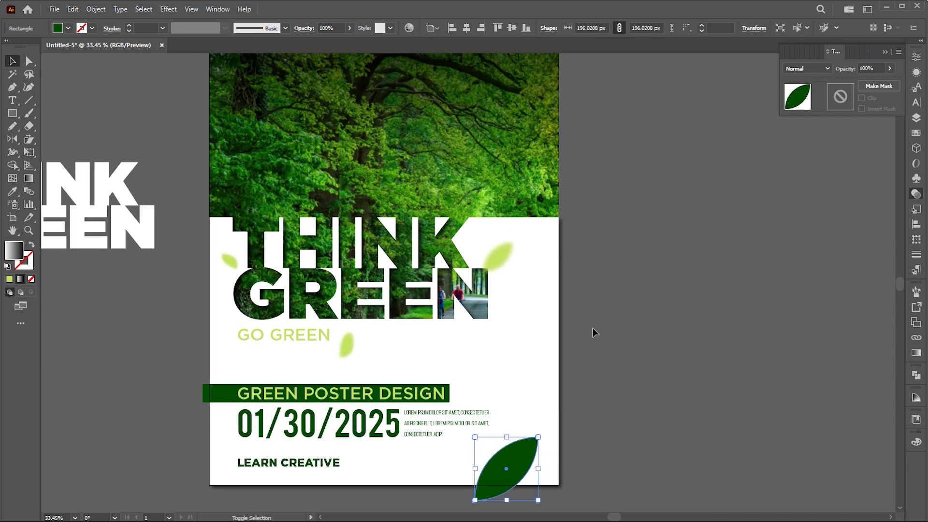
left_click(593, 332)
scroll(594, 324, "up", 2)
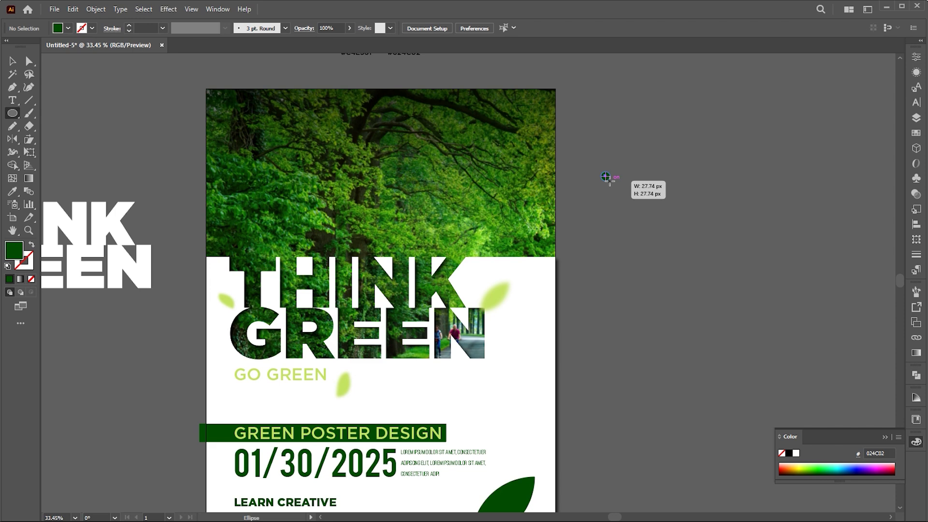
Step: Draw a small circle with a #BFBFBF fill and turn it into a repeat grid
left_click_drag(606, 178, 606, 177)
double_click(13, 250)
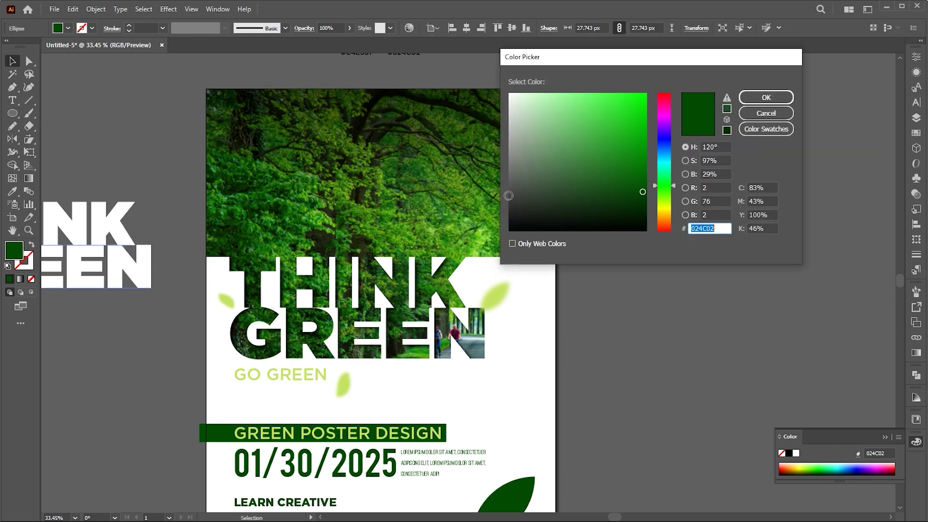
left_click(764, 110)
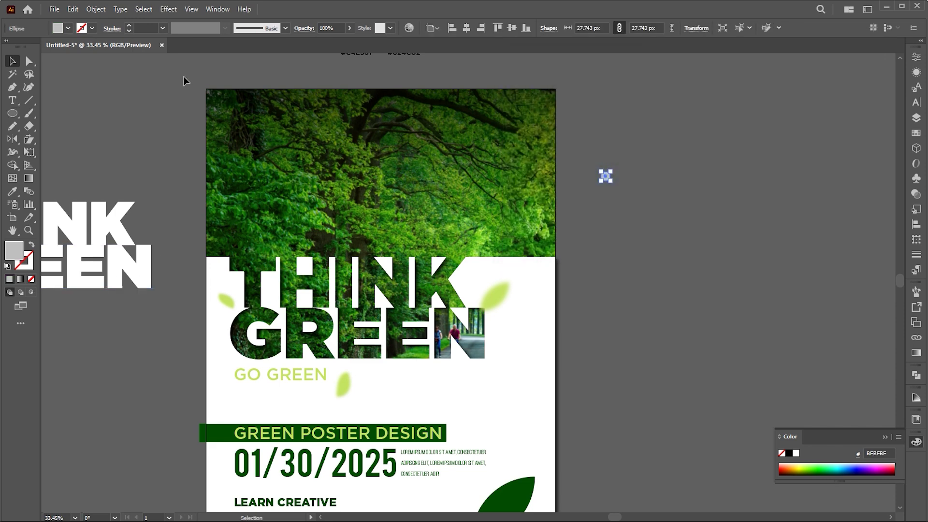
left_click(95, 8)
mouse_move(110, 315)
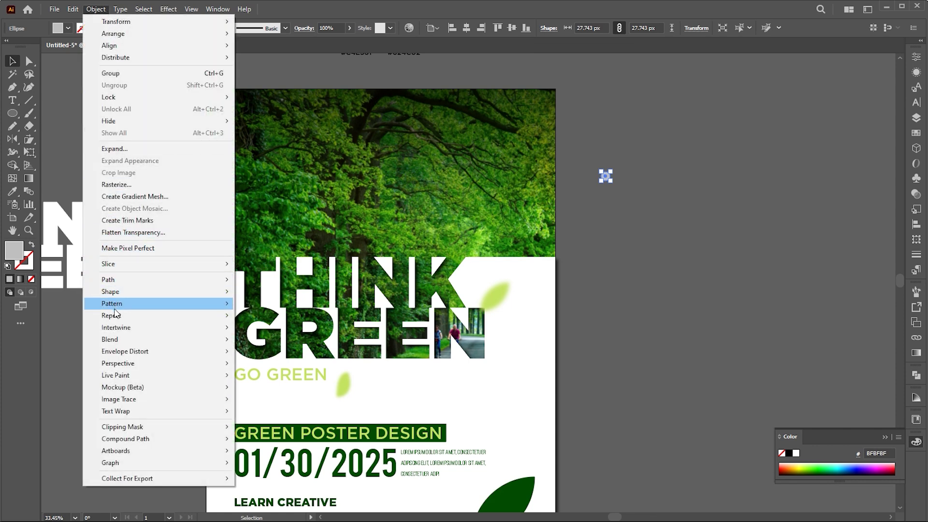
left_click(256, 327)
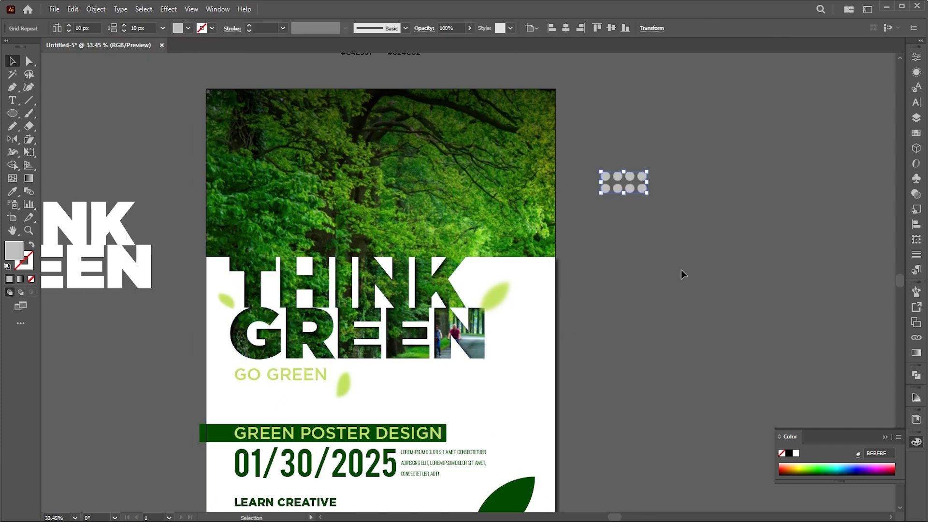
Step: Enlarge the dot grid and widen its spacing to four columns by six rows
left_click_drag(626, 195, 644, 304)
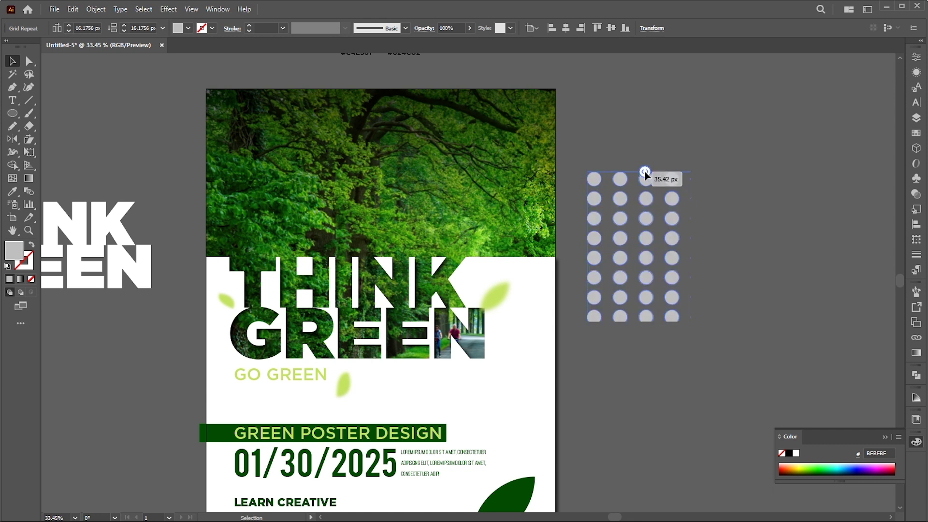
left_click_drag(646, 174, 638, 170)
left_click_drag(587, 243, 589, 301)
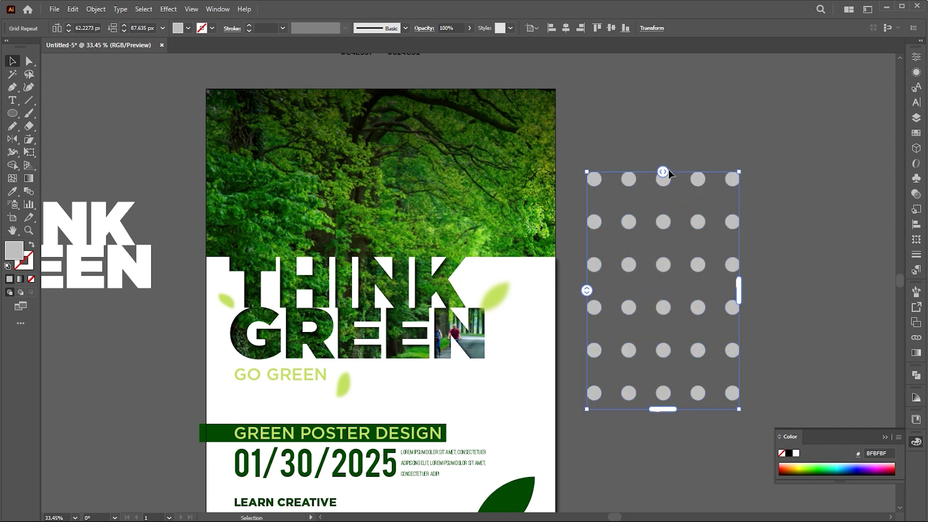
left_click_drag(662, 171, 667, 172)
left_click(764, 212)
left_click(715, 227)
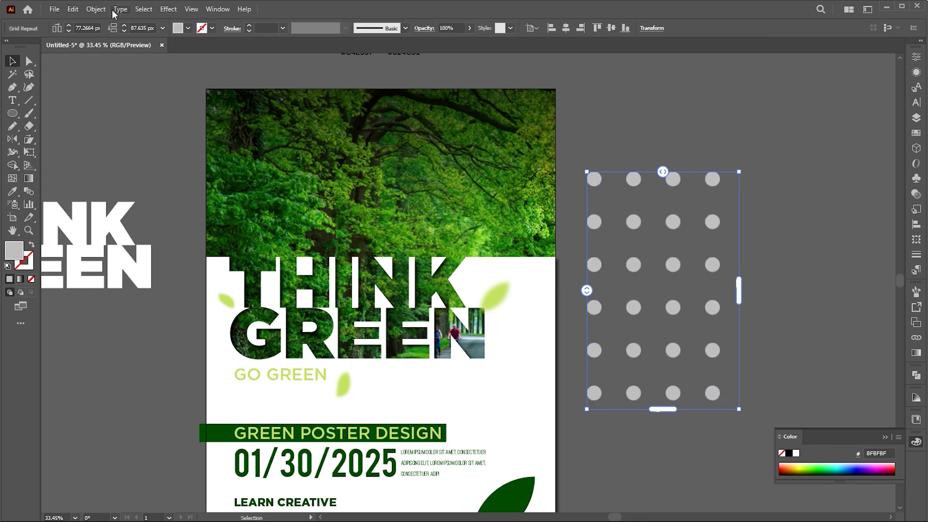
left_click(95, 9)
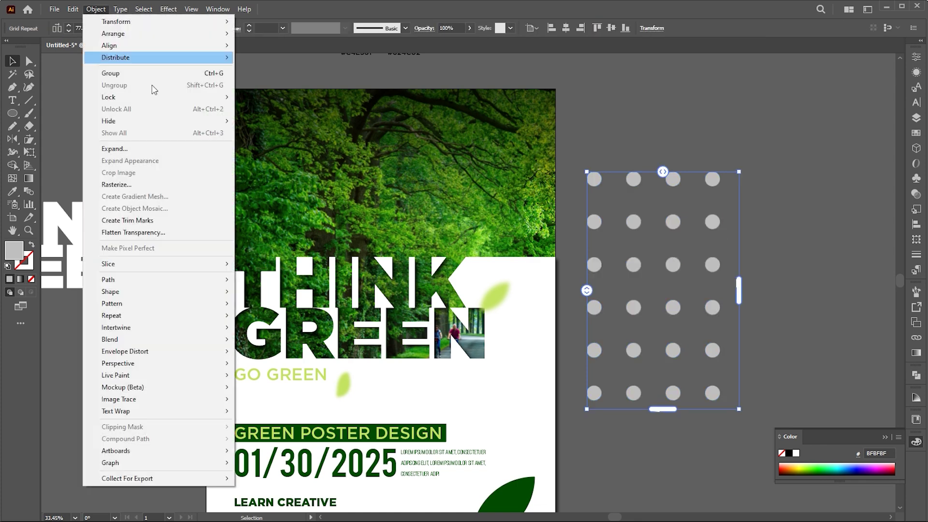
Step: Expand the repeat grid into plain circle shapes
left_click(120, 148)
key("Return")
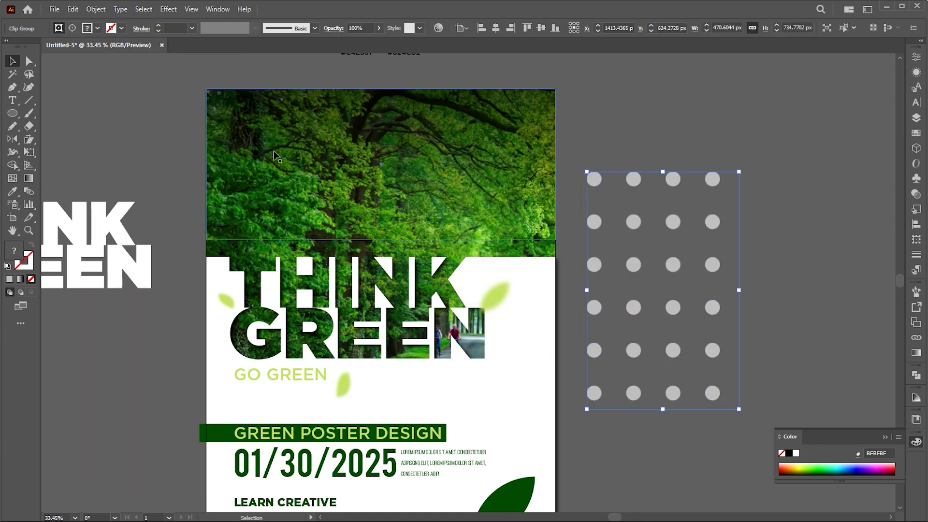
left_click(96, 9)
left_click(657, 309)
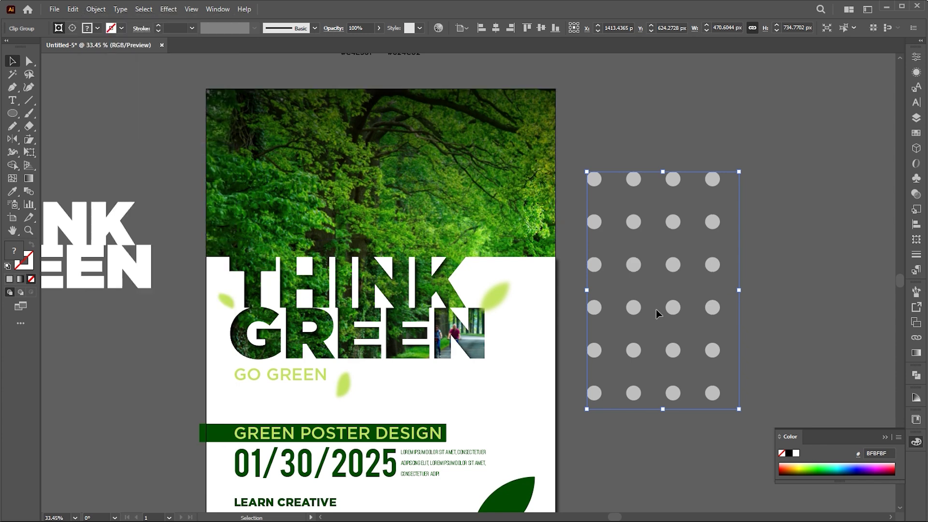
Step: Extract the grey circles from the expanded grid as a plain group
double_click(634, 311)
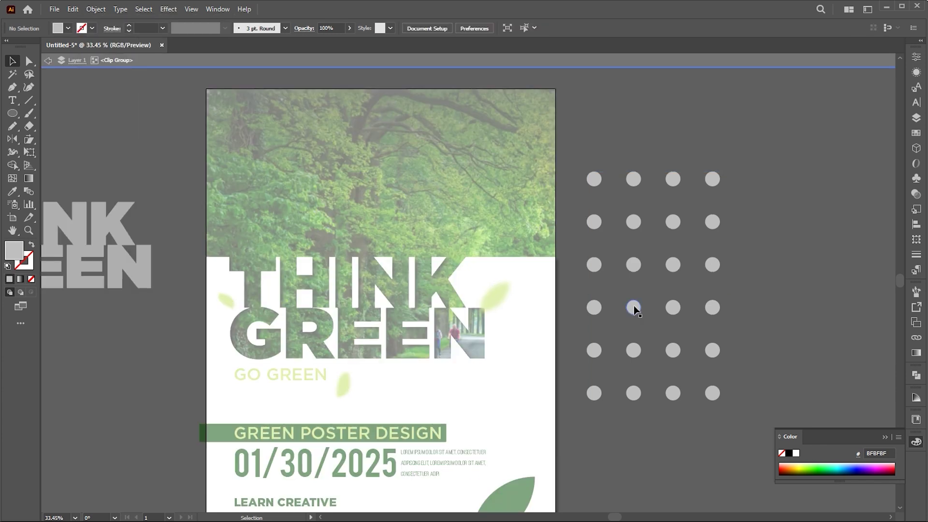
key("y")
left_click(634, 308)
key("Delete")
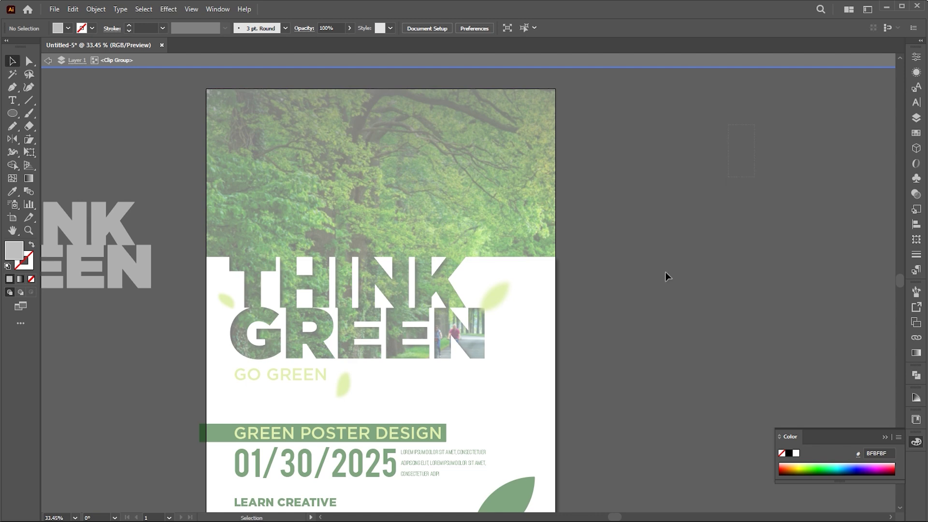
left_click(612, 370)
key("Escape")
key("ctrl+z")
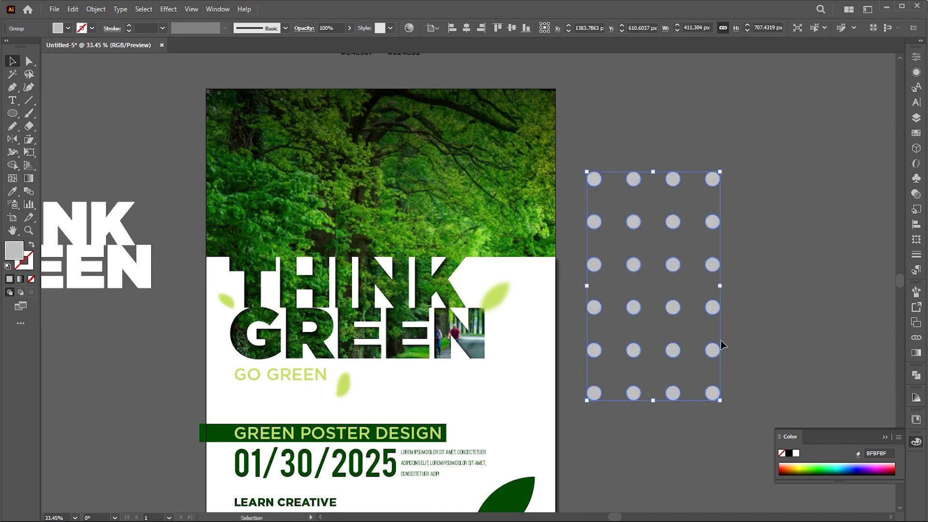
Step: Shrink the dot grid, move it to the poster's top-left corner, and set opacity to 50
left_click(917, 376)
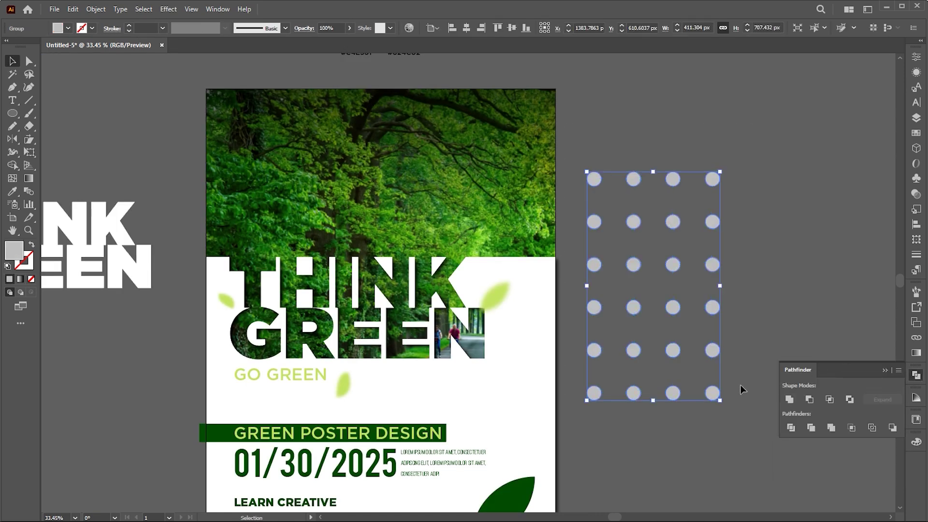
left_click_drag(721, 401, 625, 228)
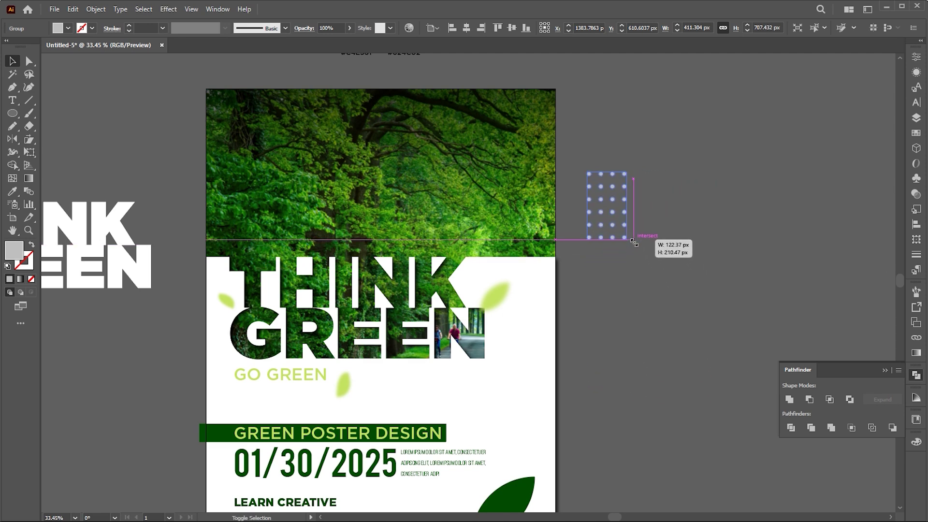
mouse_move(611, 217)
left_mouse_down()
mouse_move(247, 148)
mouse_move(247, 161)
left_mouse_up()
type("50")
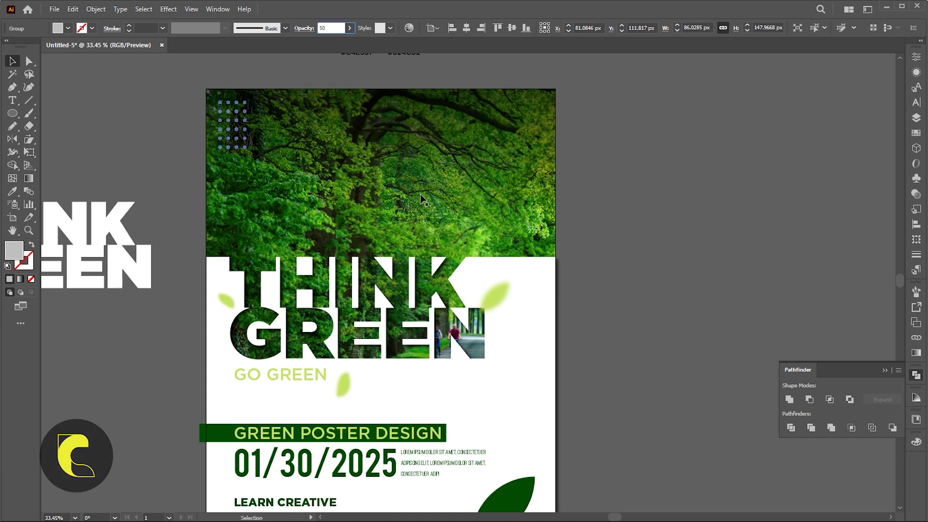
key("Return")
left_click(740, 348)
scroll(592, 264, "down", 1)
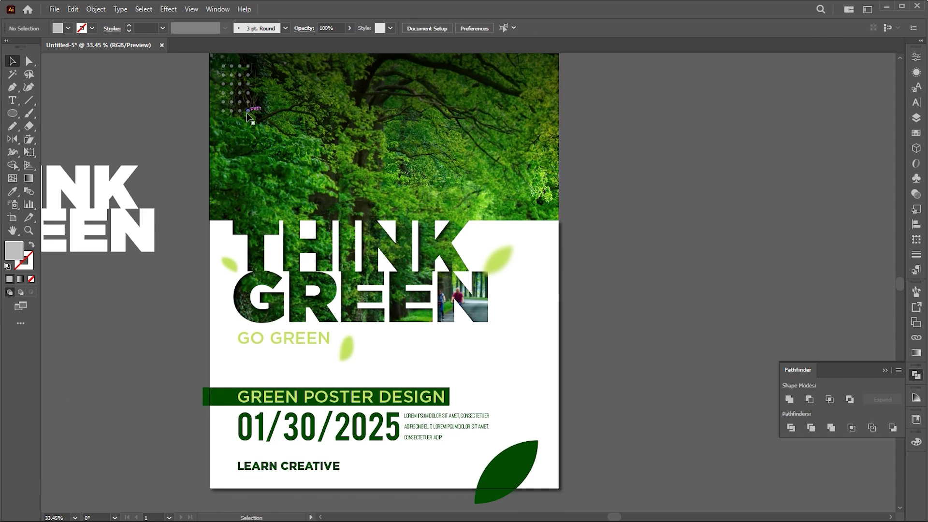
Step: Place an Alt-dragged copy of the dot grid over the bottom-right leaf
left_click_drag(247, 114, 543, 475)
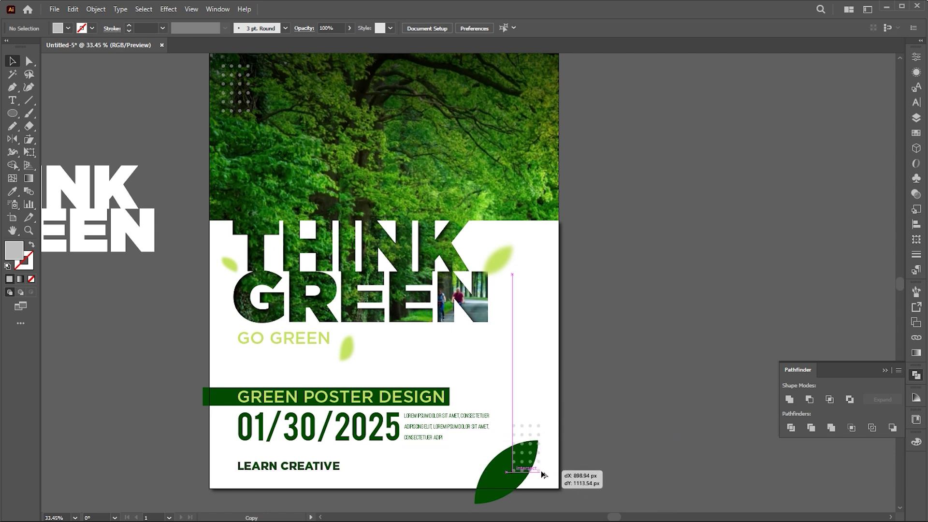
left_click_drag(542, 475, 542, 465)
left_click(615, 381)
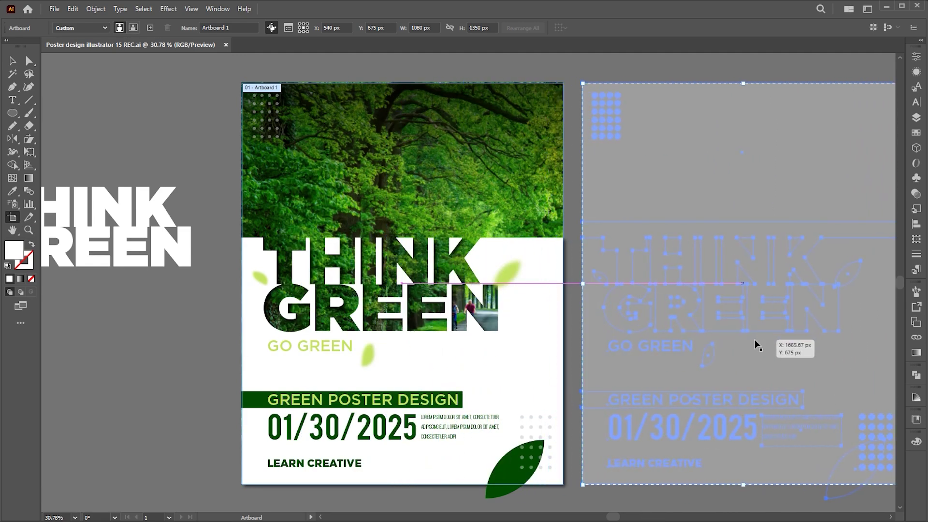
Step: Duplicate the poster's artboard to the right of the original
left_click_drag(425, 335, 759, 345)
key("v")
left_click_drag(761, 301, 448, 303)
Step: Select the second poster's forest photo and show its linked images
key("a")
scroll(519, 279, "up", 1)
left_click(547, 229)
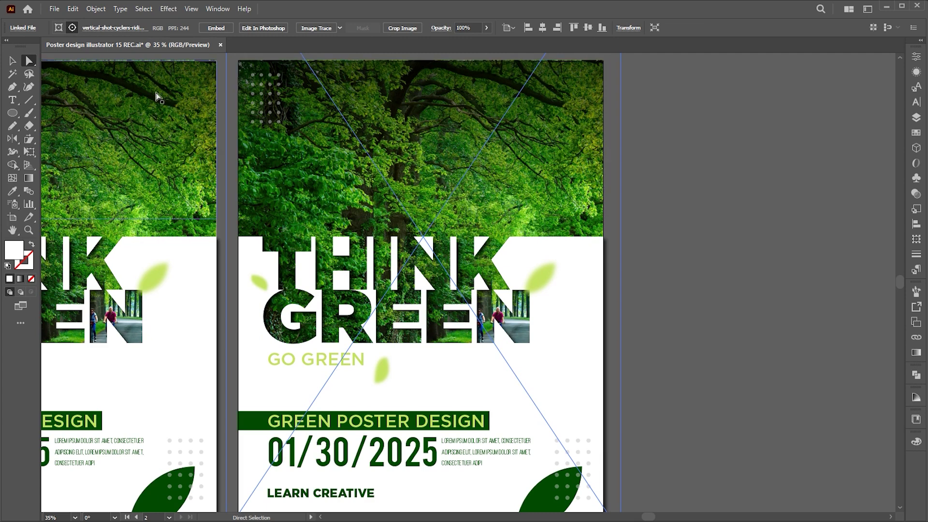
left_click(23, 29)
Step: Relink the second poster's photo to the fern image and nudge it left inside its mask
left_click(57, 82)
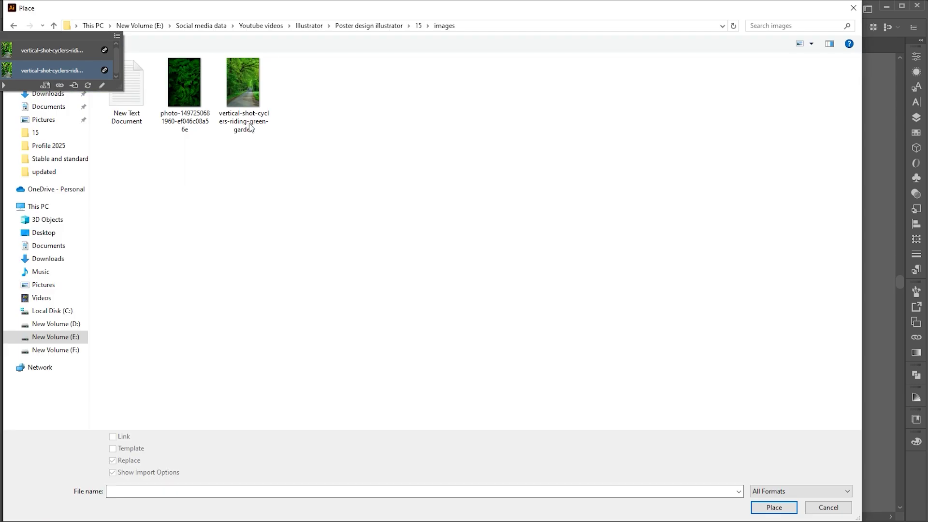
left_click(191, 88)
left_click(774, 508)
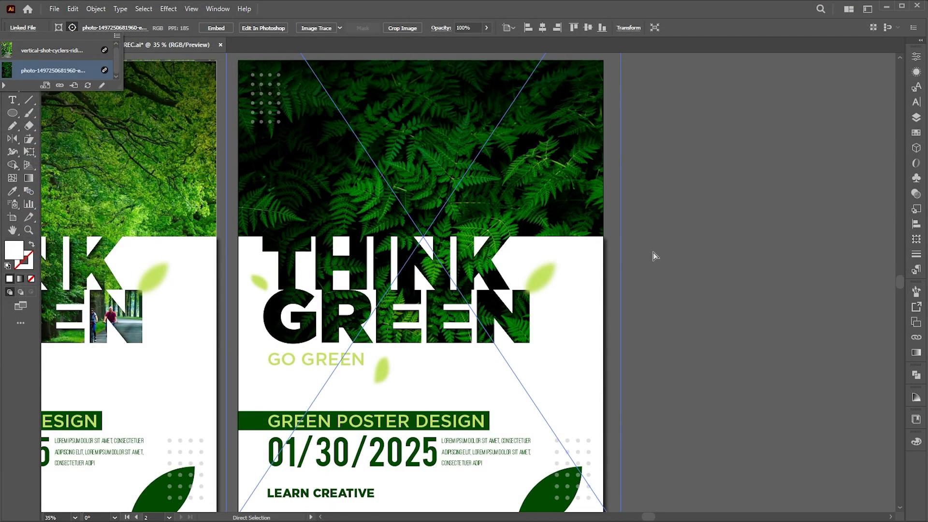
scroll(655, 254, "down", 1)
mouse_move(533, 237)
left_mouse_down()
mouse_move(511, 241)
mouse_move(542, 234)
left_mouse_up()
left_click(759, 275)
left_click_drag(721, 279, 836, 269)
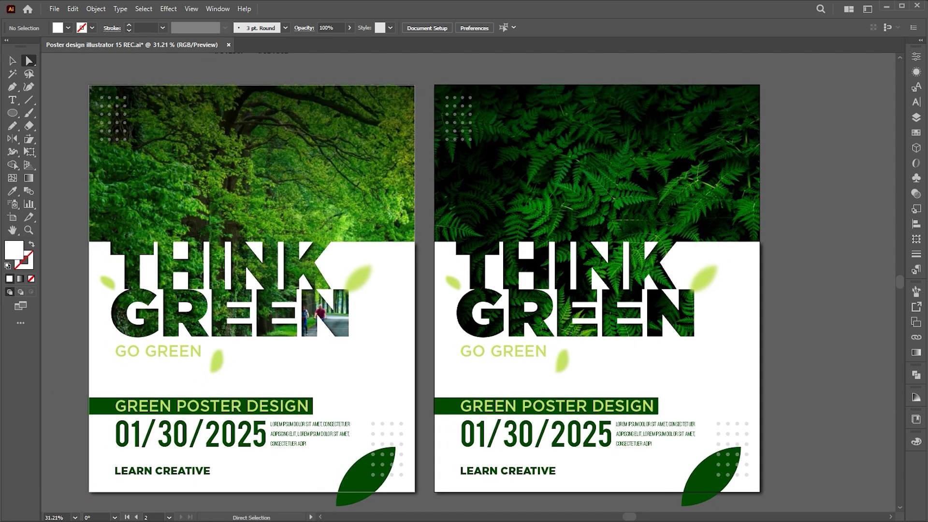